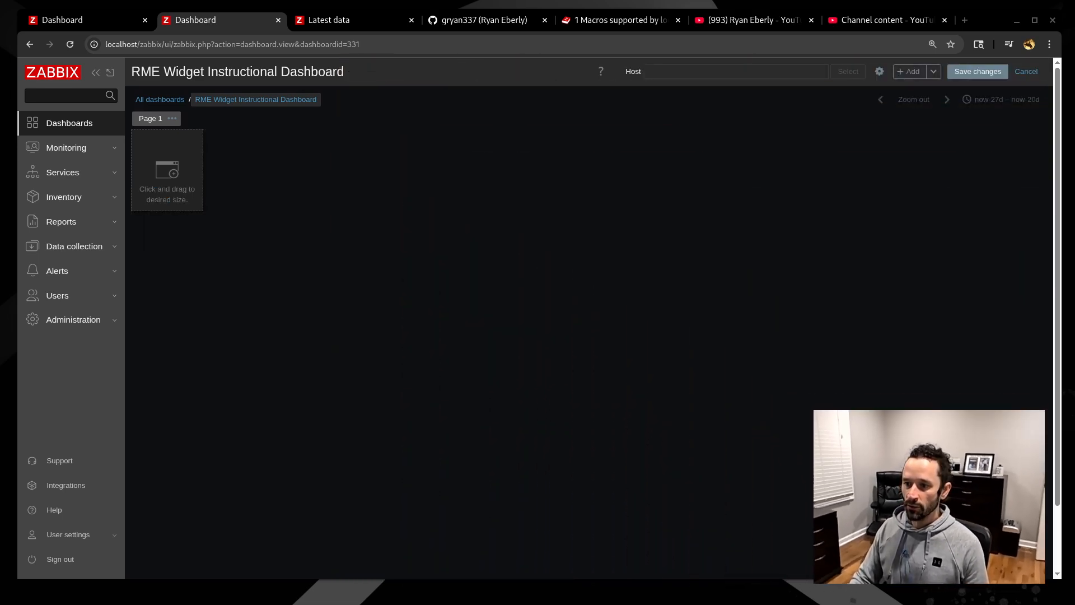
- Add a new widget on the empty first page and set its type to RME Table
left_click(157, 148)
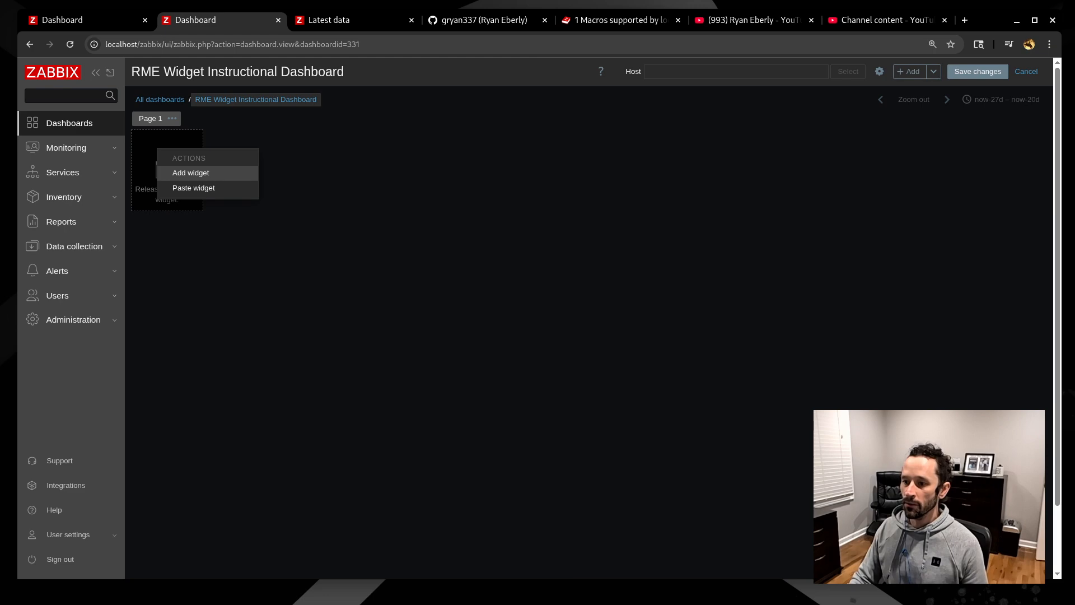
left_click(191, 172)
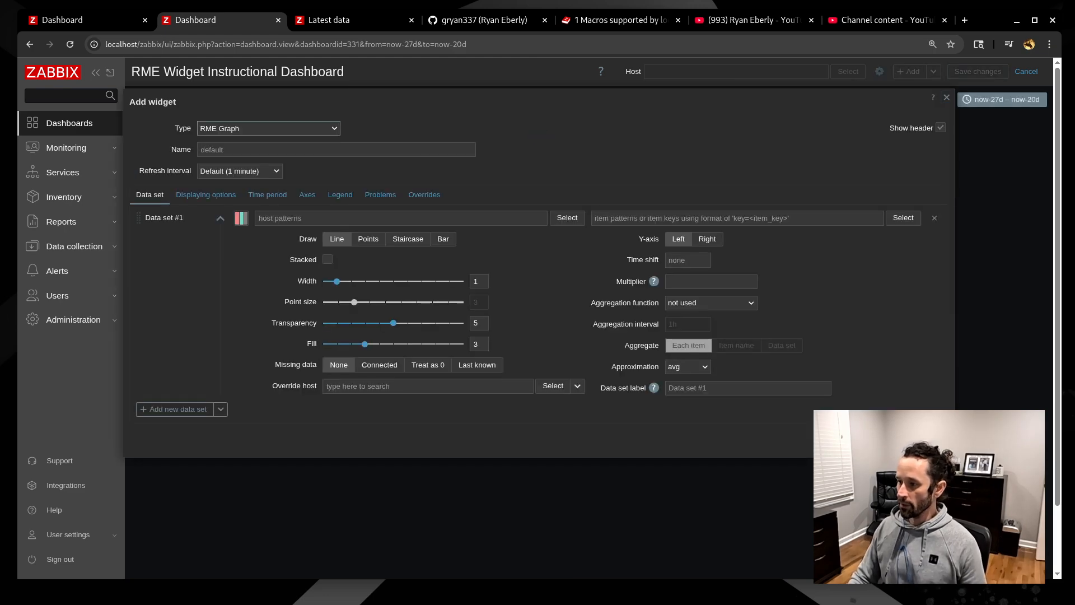
left_click(268, 128)
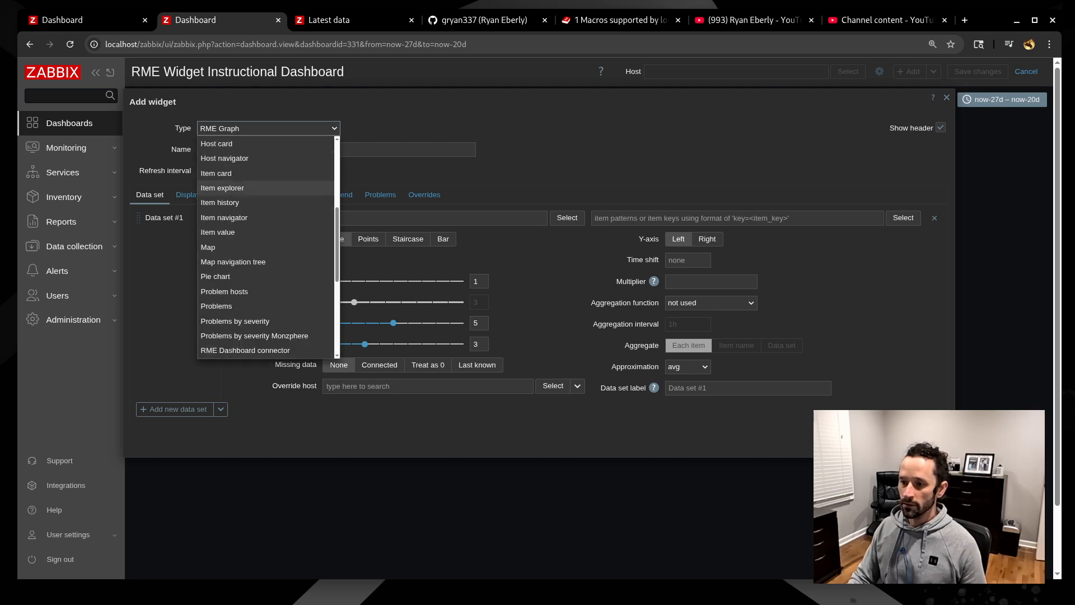
scroll(263, 261, "down", 5)
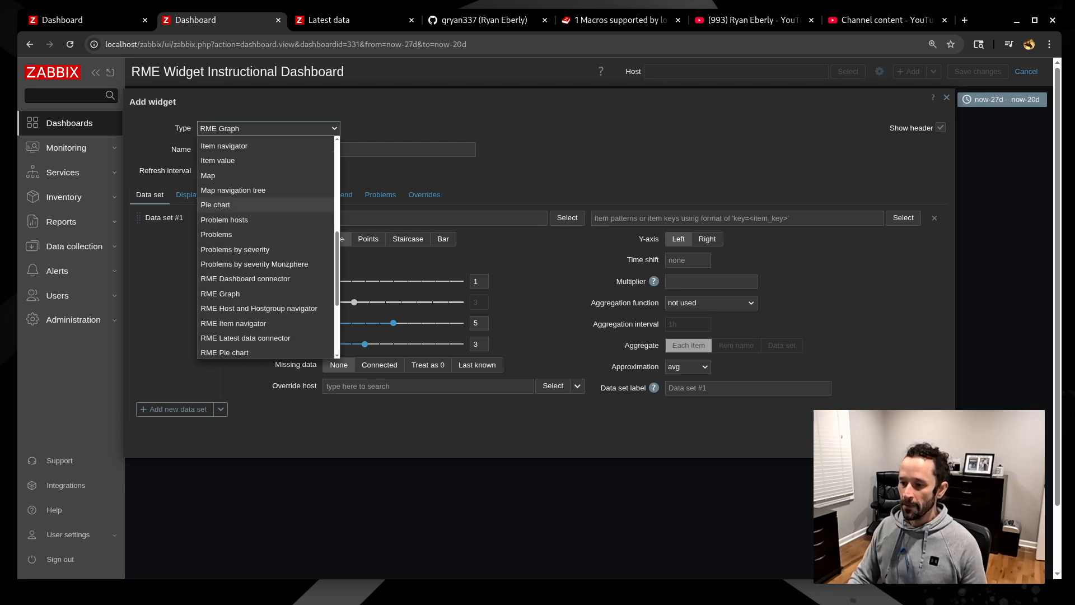
left_click(224, 305)
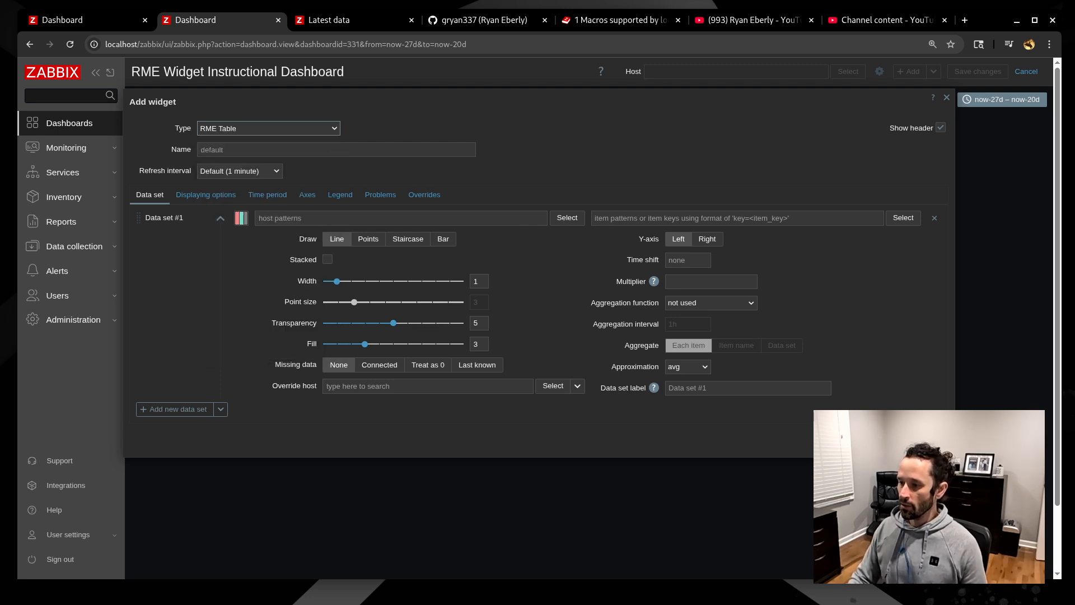
- Add Synthetic Switch 01 and Synthetic Switch 02 as the RME Table's hosts
left_click(504, 192)
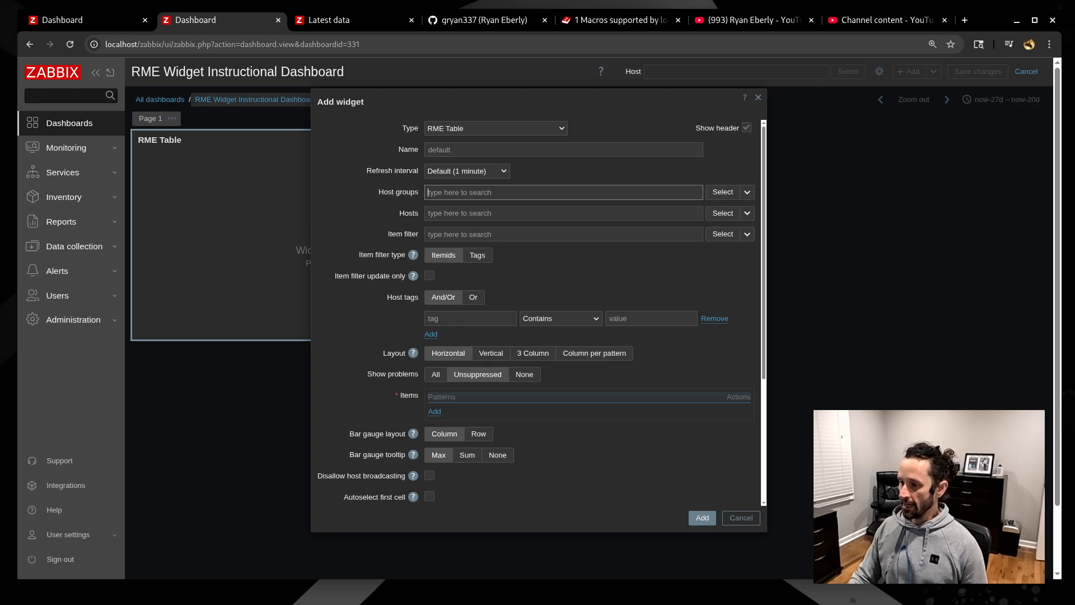
left_click(503, 214)
type("synthe")
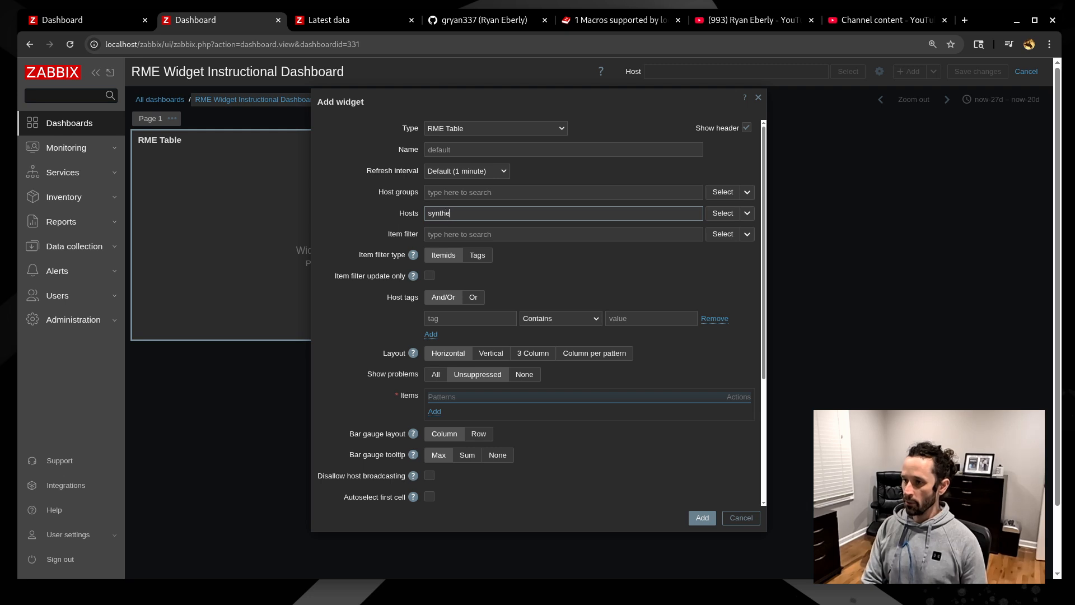
key("Return")
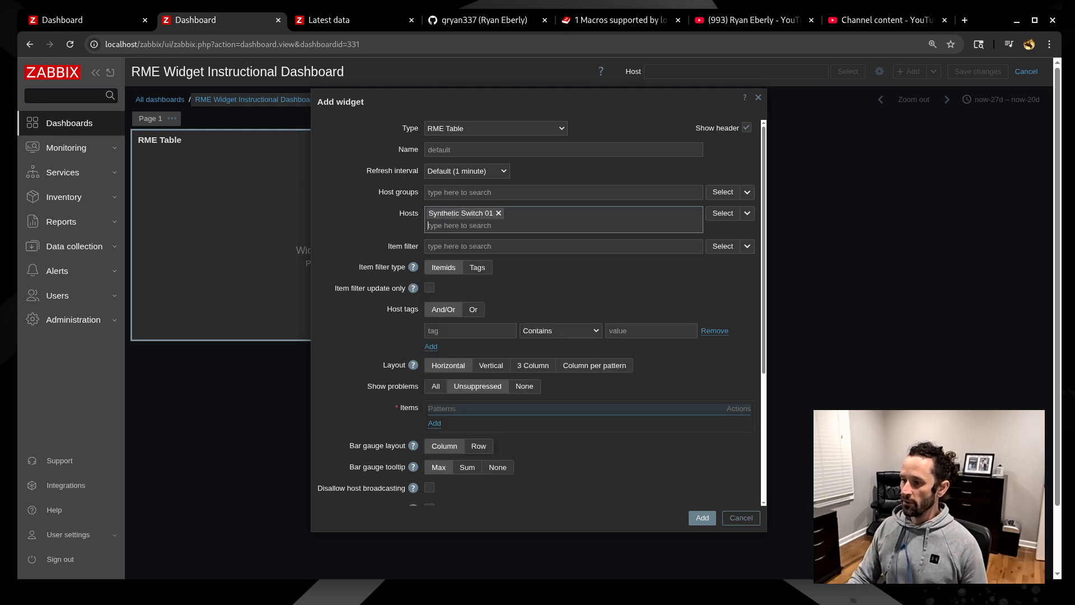
type("synthe")
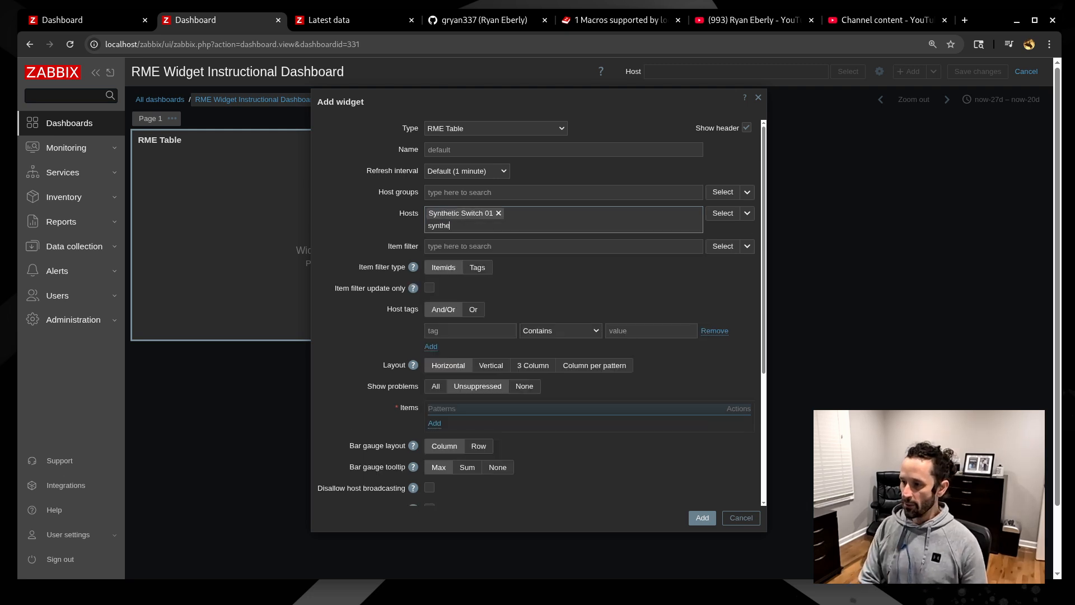
type("ti")
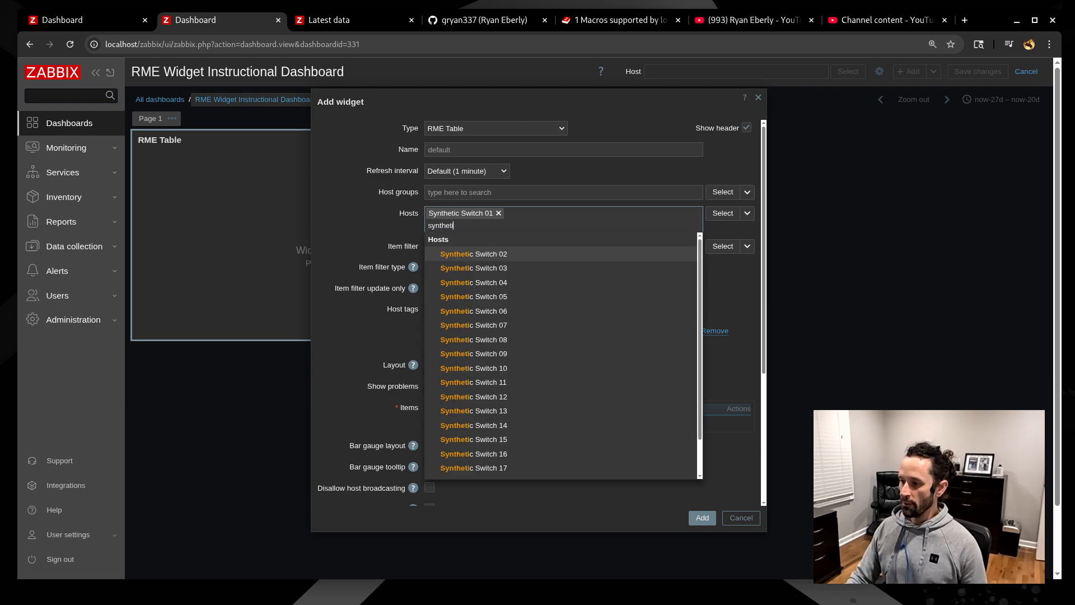
key("Return")
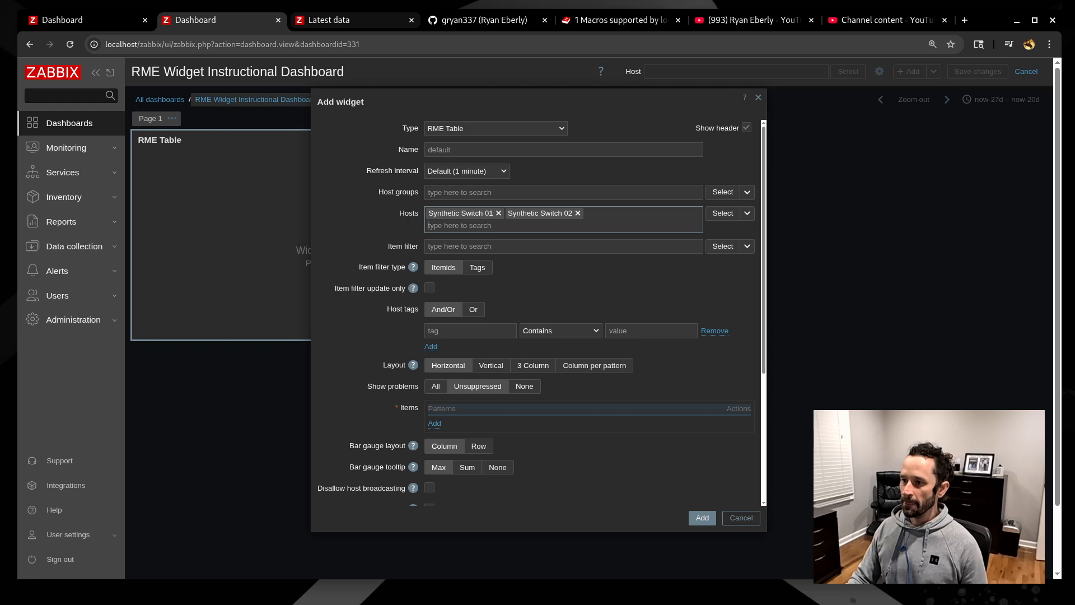
- Check Synthetic Switch 01's latest data, then set Show problems to None
left_click(329, 19)
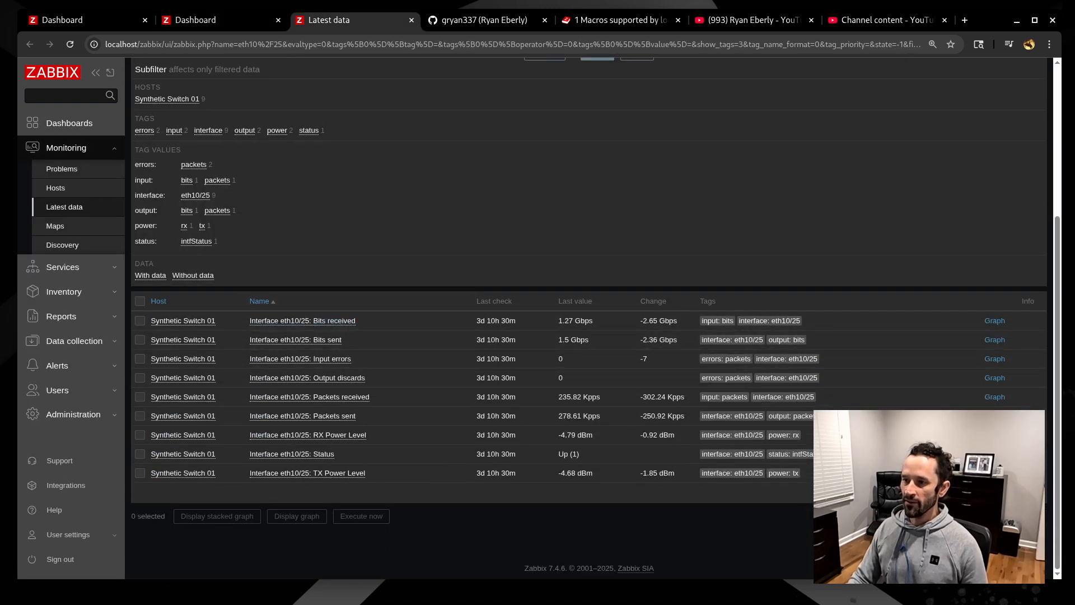
left_click(201, 20)
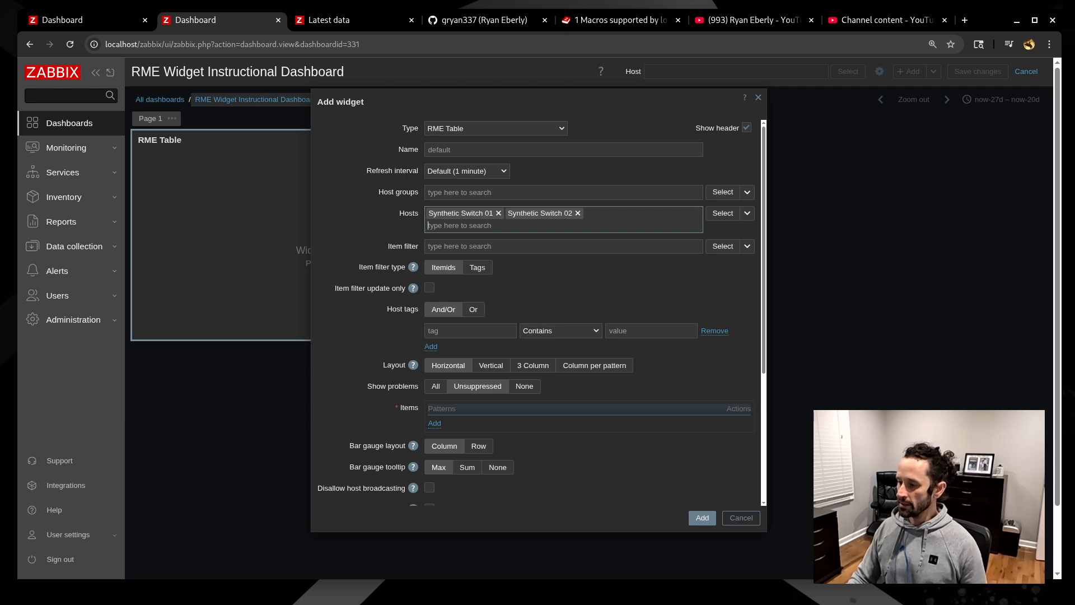
scroll(537, 314, "down", 3)
left_click(524, 252)
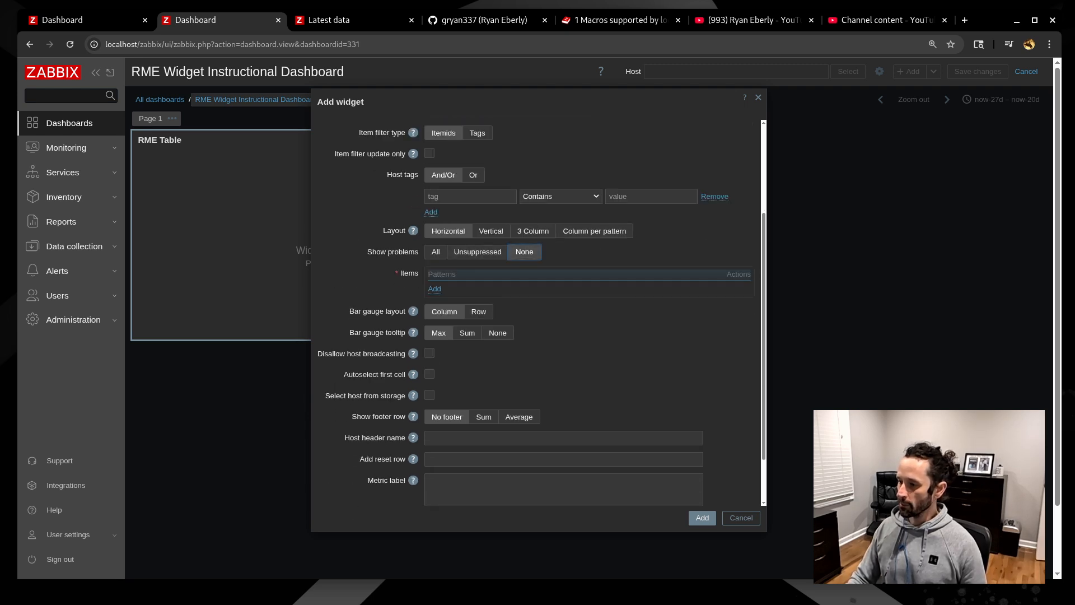
scroll(525, 252, "up", 3)
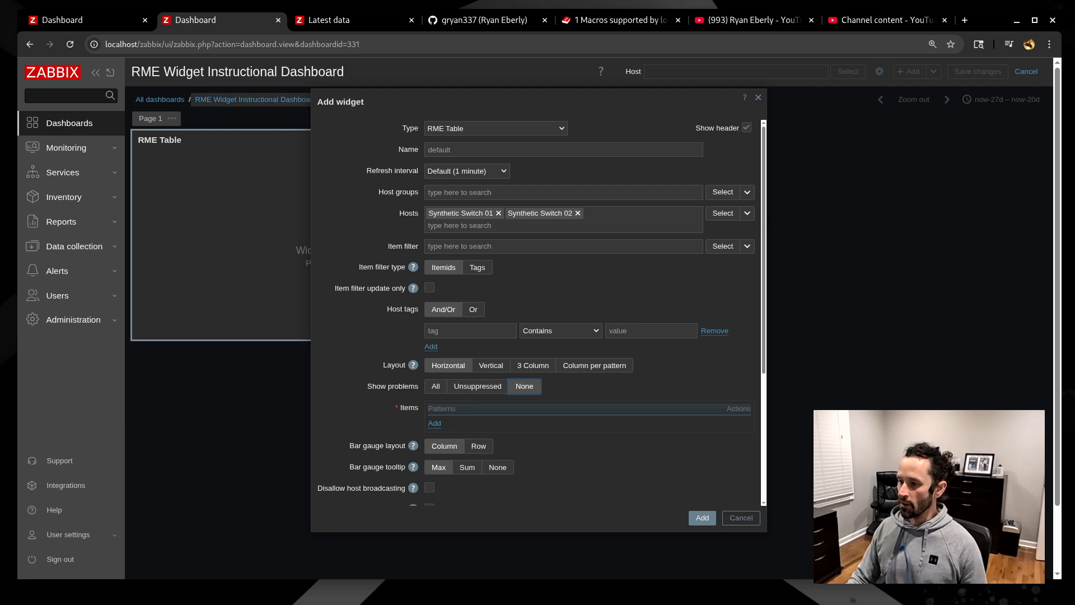
scroll(537, 313, "down", 3)
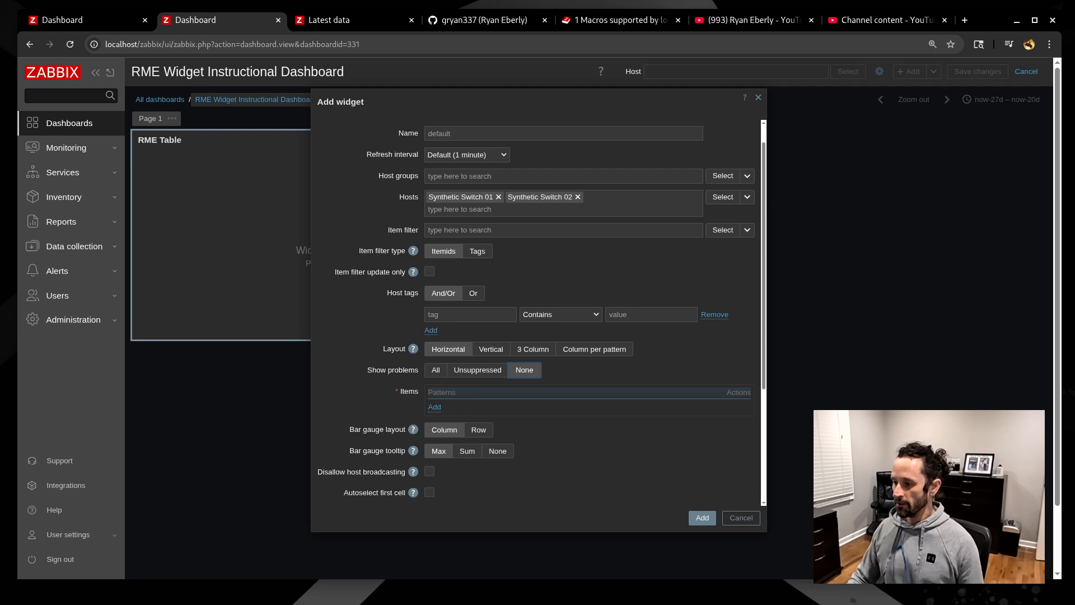
scroll(537, 314, "up", 3)
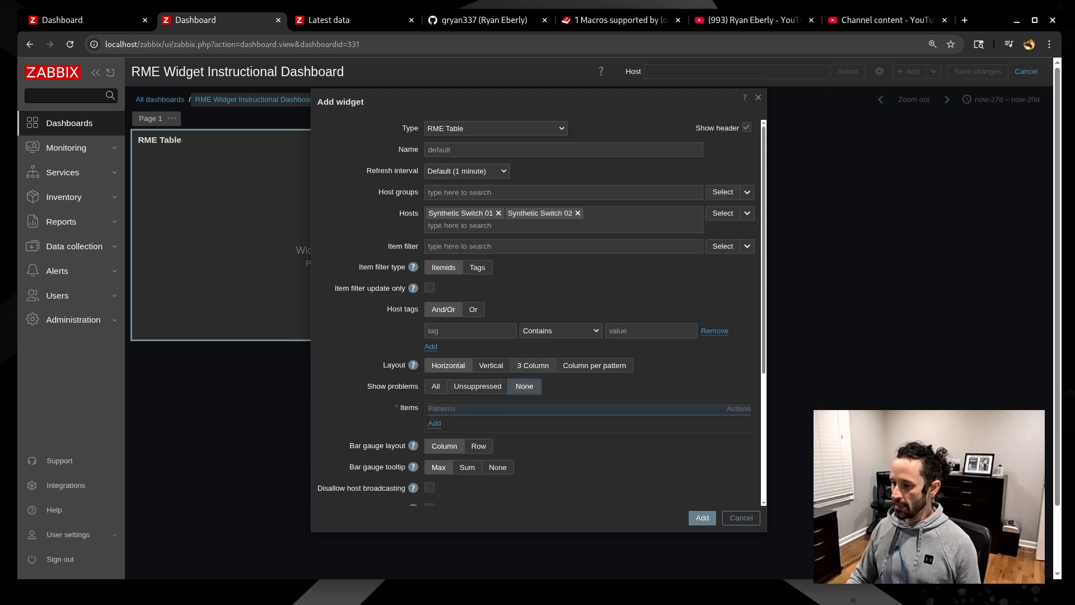
- Choose the 3 Column layout and start a new item column, looking up the item name in Latest data
left_click_drag(504, 101, 585, 106)
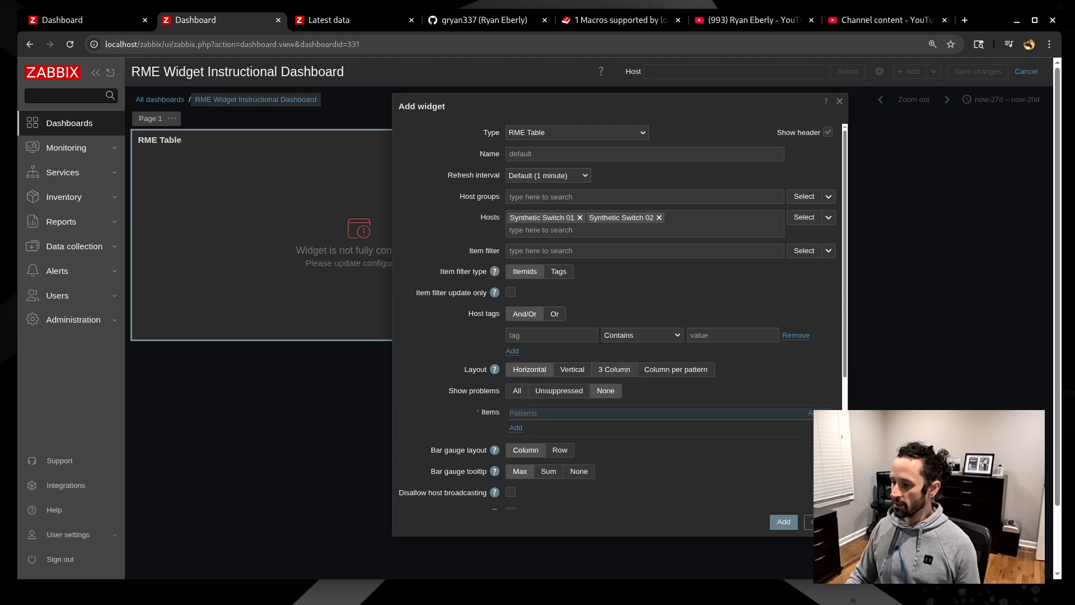
left_click(614, 369)
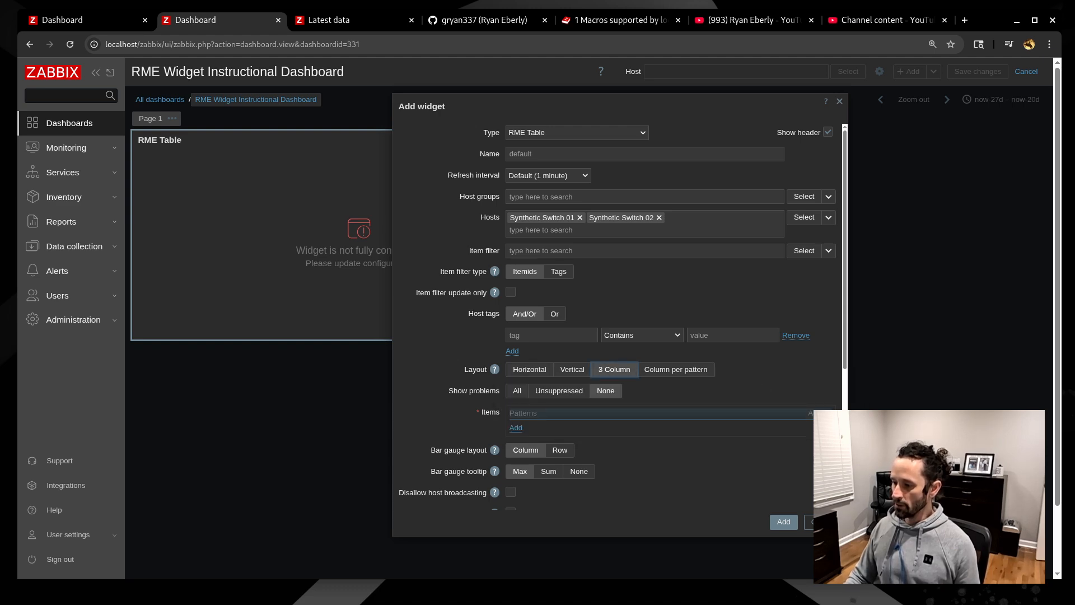
left_click(516, 428)
left_click(353, 20)
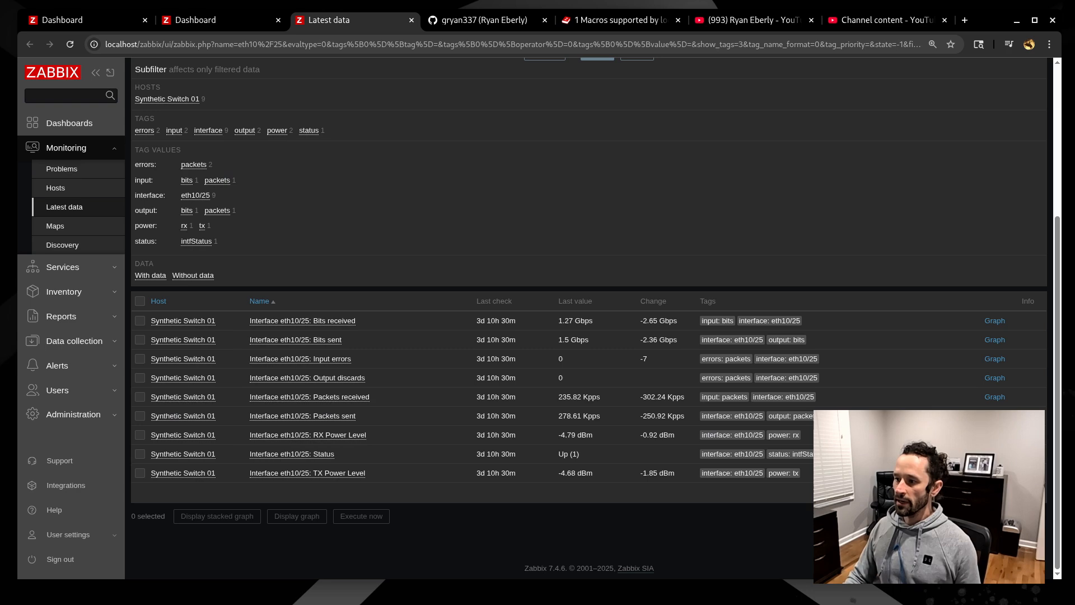
- Copy the eth10/25 Bits received item name and add a column with pattern 'Interface *: Bits received'
left_click_drag(248, 321, 361, 321)
key("ctrl+c")
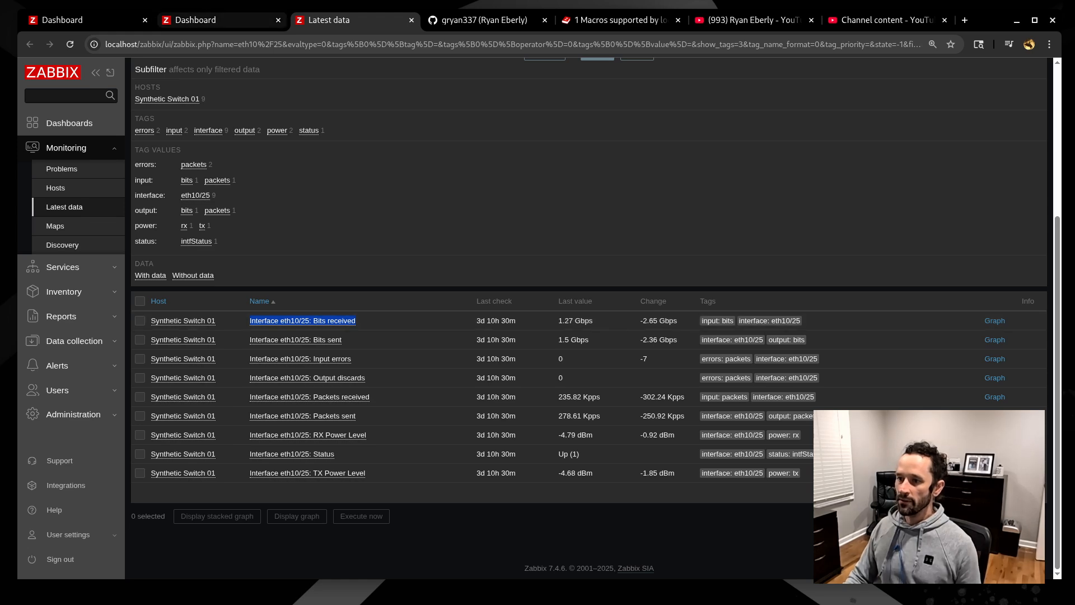
left_click(195, 21)
left_click(504, 129)
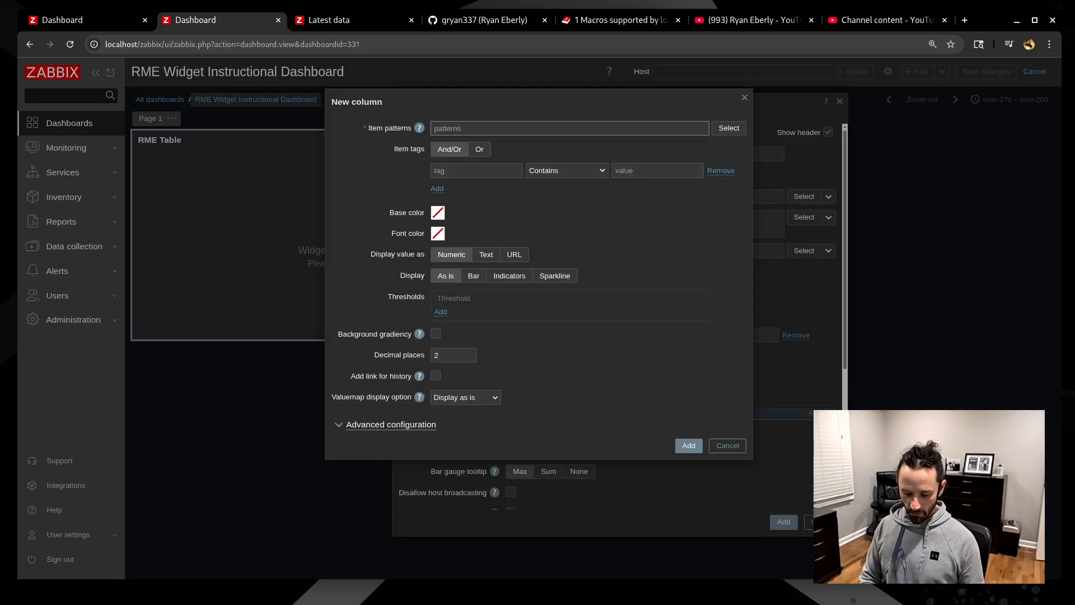
key("ctrl+v")
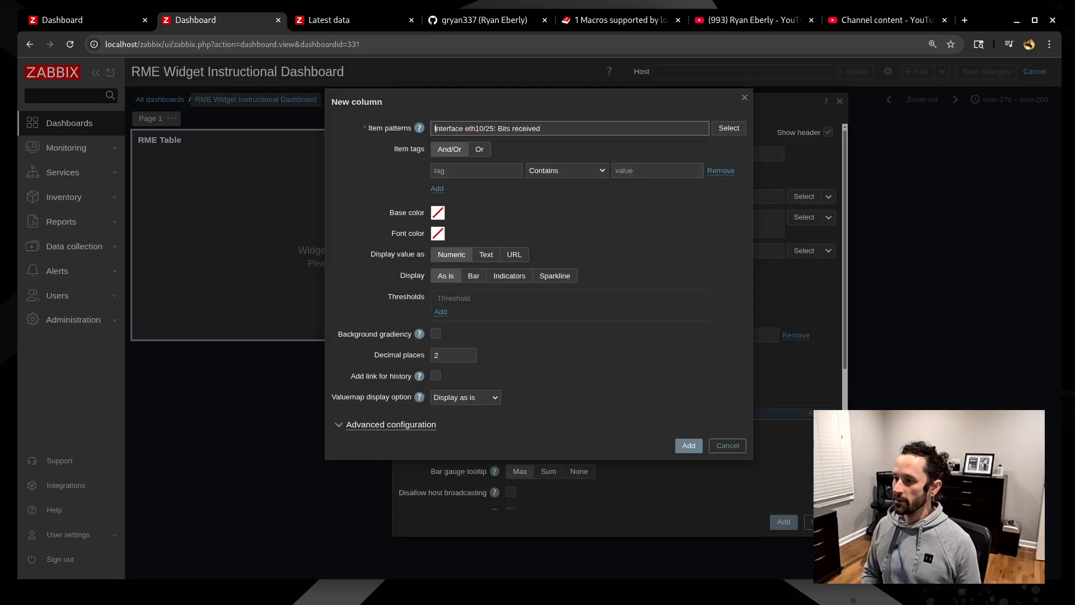
left_click(465, 128)
key("Delete")
key("Delete")
key("Delete")
key("Delete")
key("Delete")
key("Delete")
key("Delete")
key("Delete")
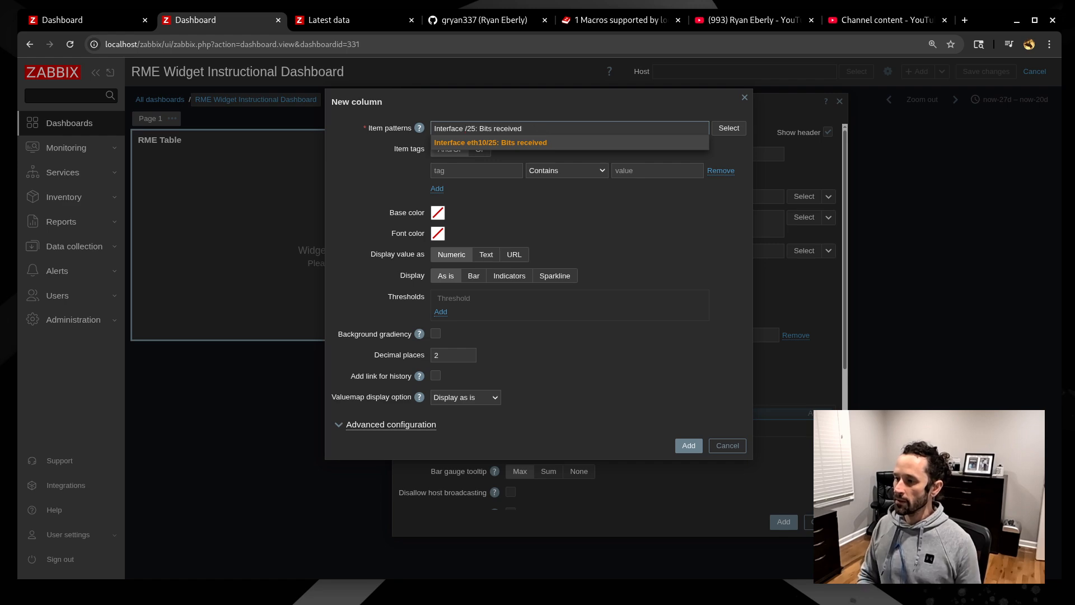
type("*")
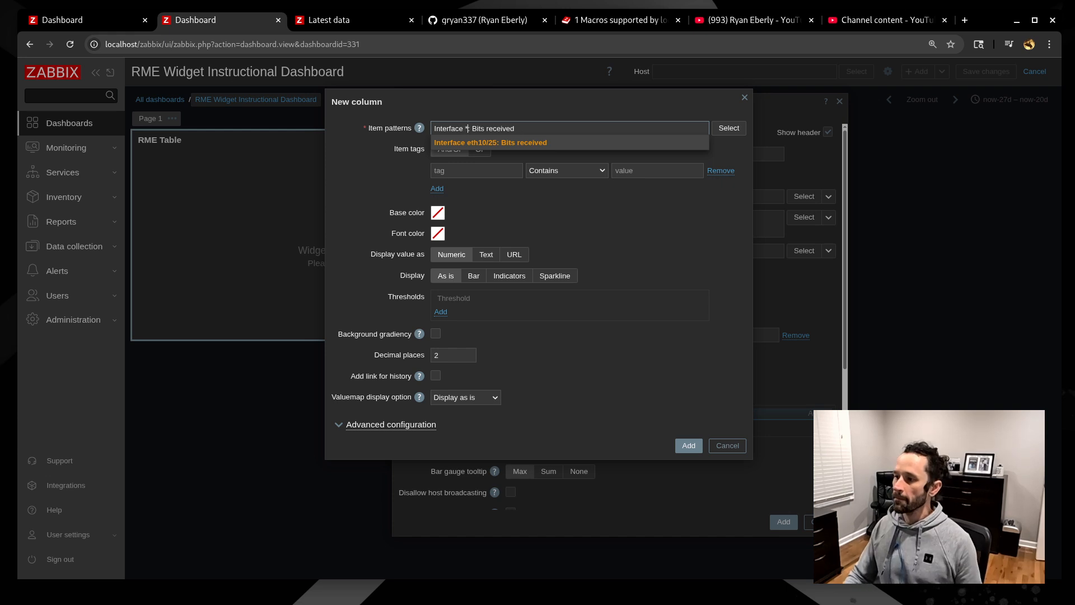
key("Return")
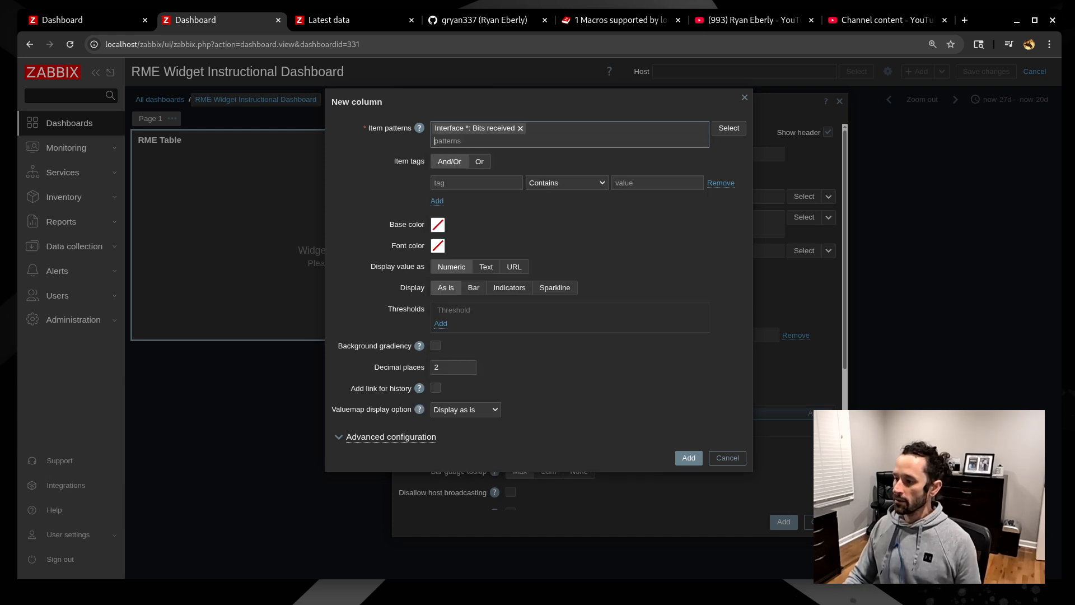
left_click(688, 458)
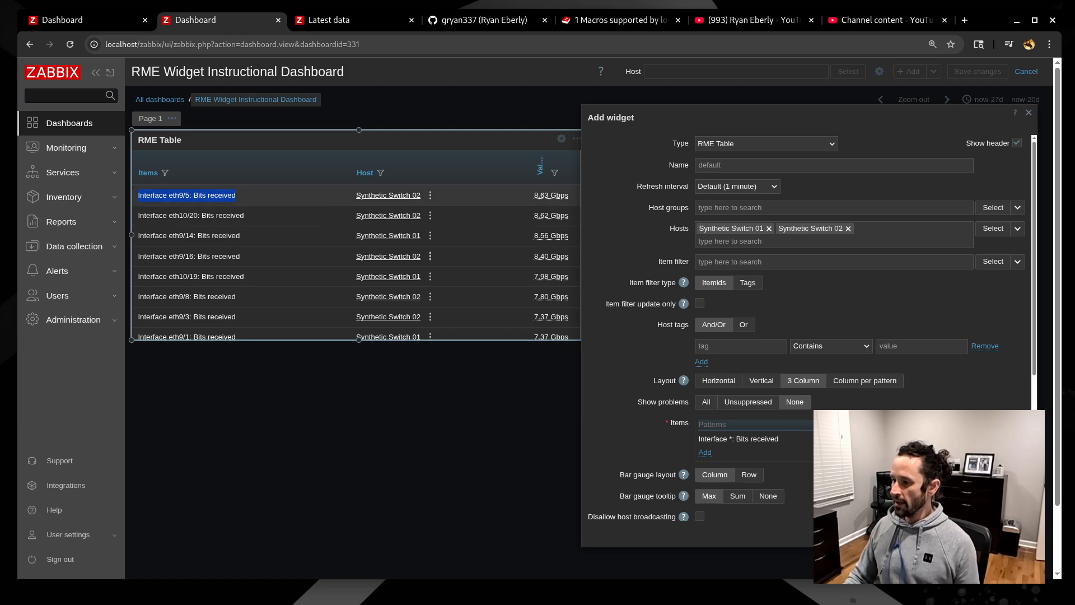
mouse_move(551, 196)
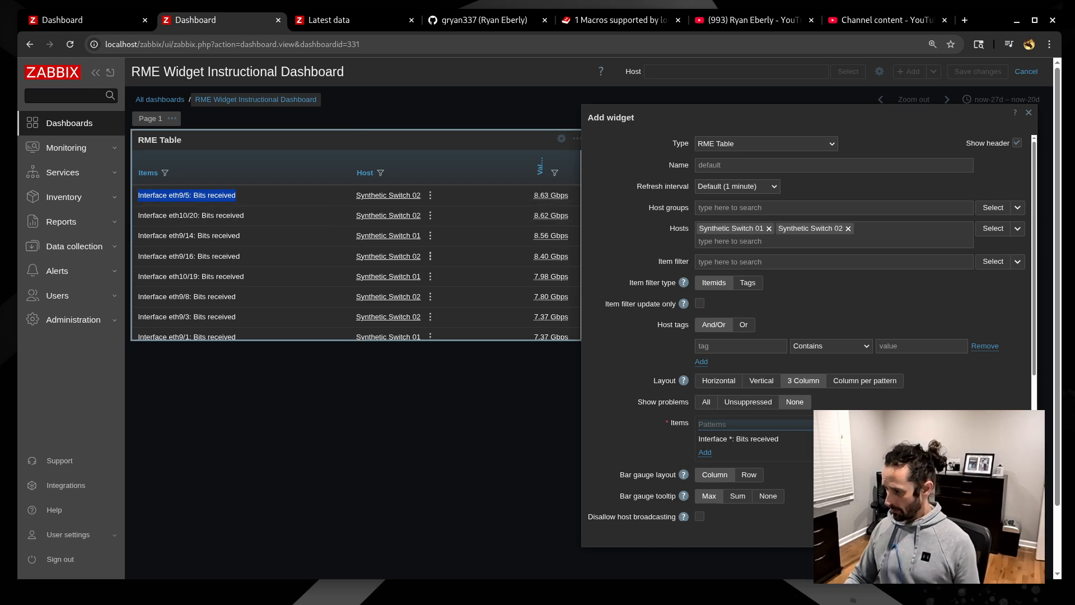
scroll(358, 235, "down", 2)
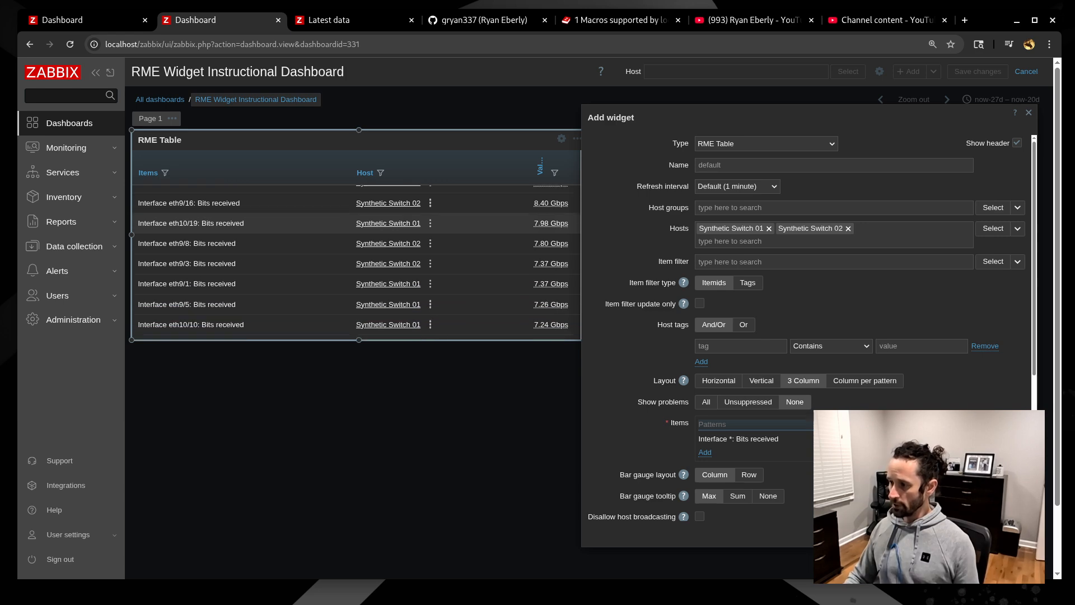
scroll(431, 218, "down", 2)
scroll(431, 219, "up", 2)
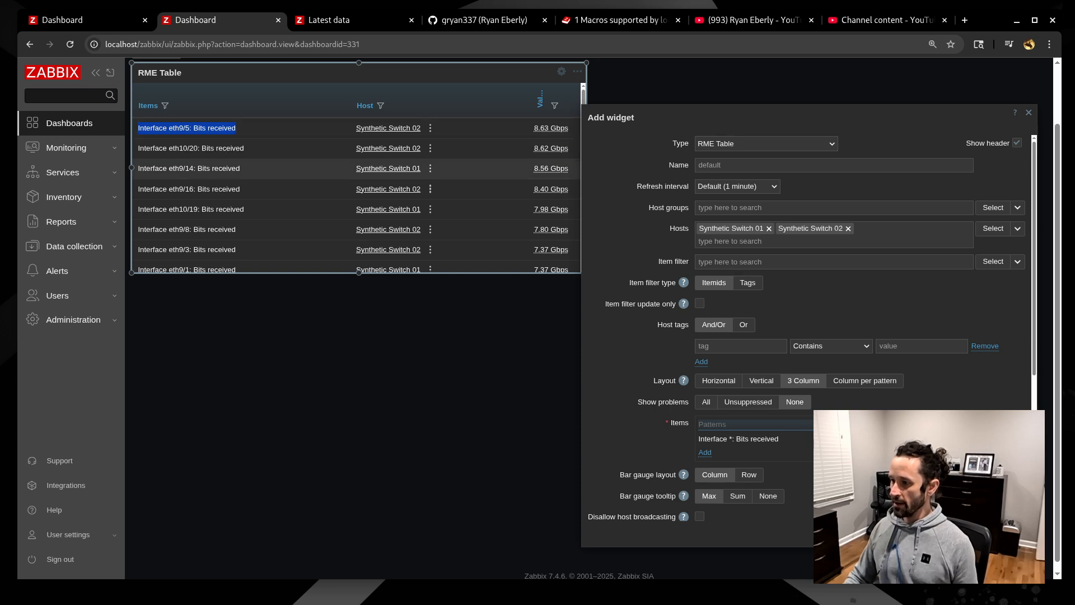
scroll(358, 219, "up", 2)
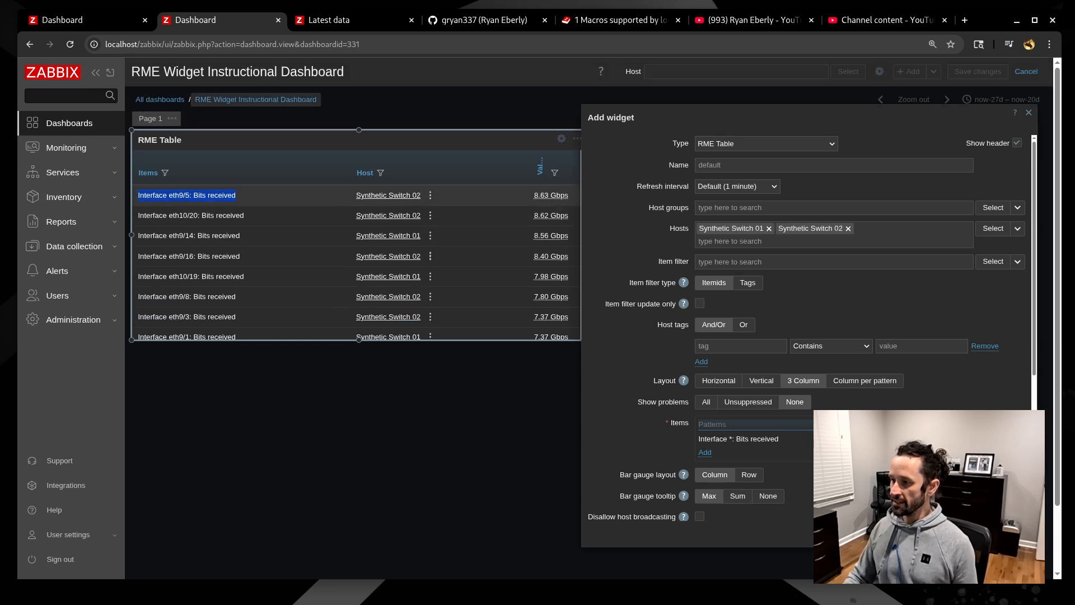
mouse_move(784, 117)
left_mouse_down()
mouse_move(823, 124)
mouse_move(804, 120)
left_mouse_up()
scroll(807, 313, "down", 3)
scroll(807, 314, "down", 1)
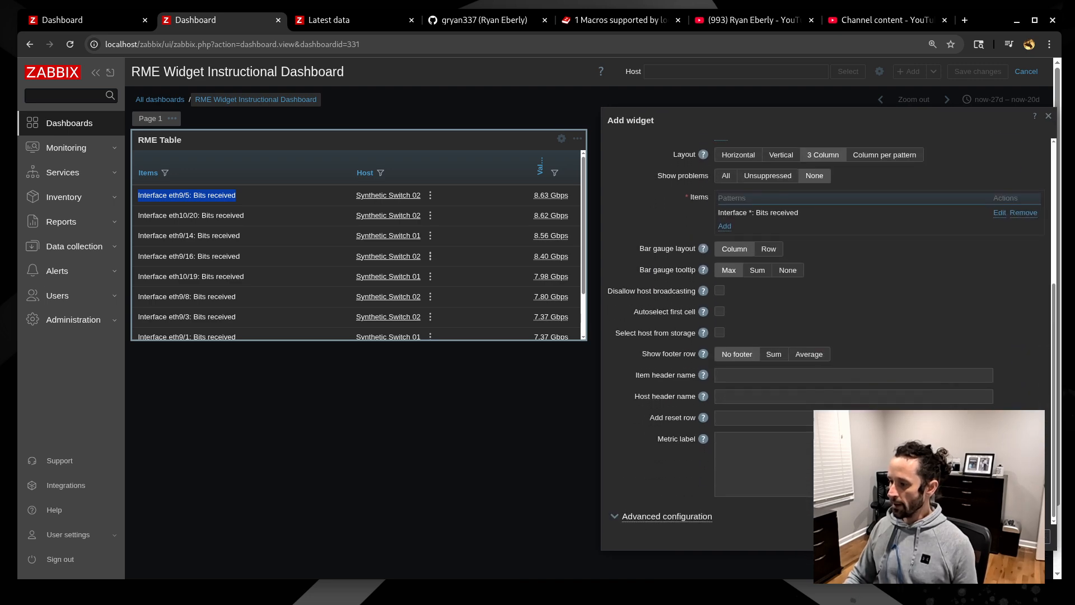
- Under Advanced configuration, change the Item ordering Limit from 10 to 50
left_click(667, 515)
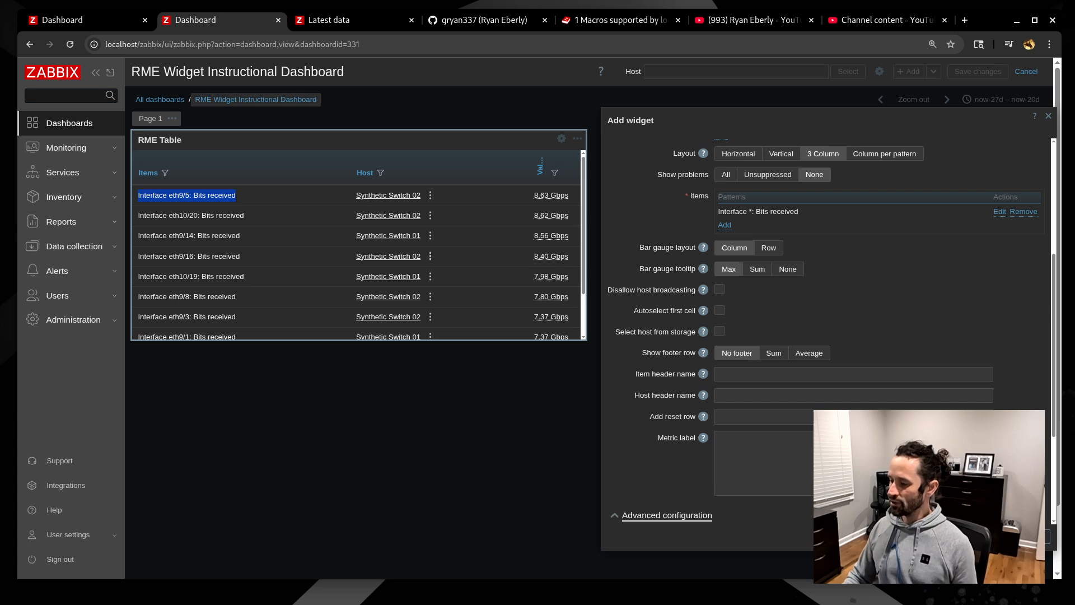
scroll(829, 336, "down", 3)
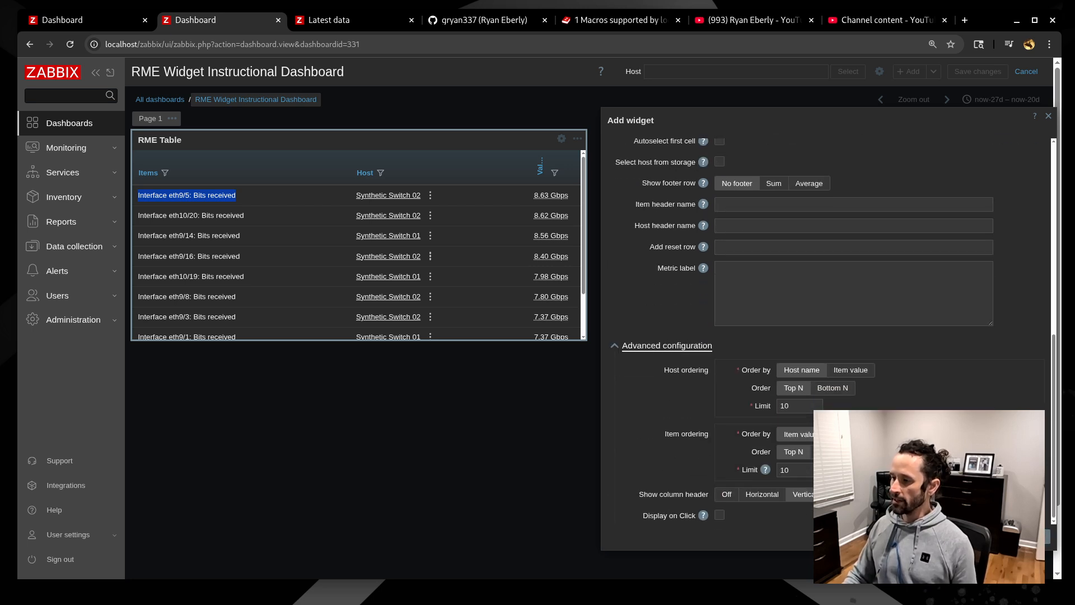
left_click(799, 469)
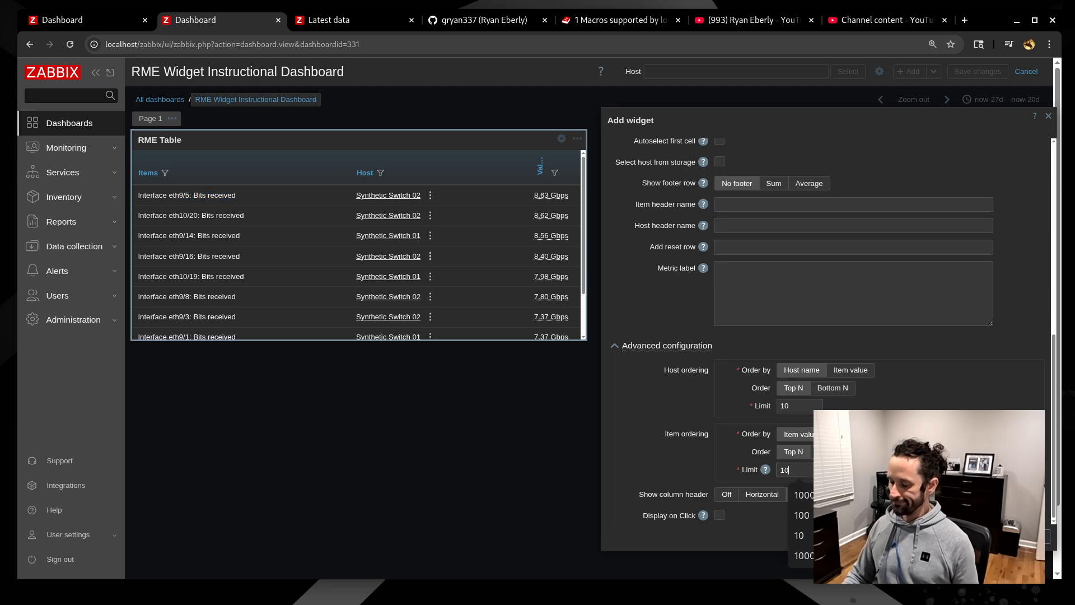
key("BackSpace")
key("BackSpace")
type("50")
key("Tab")
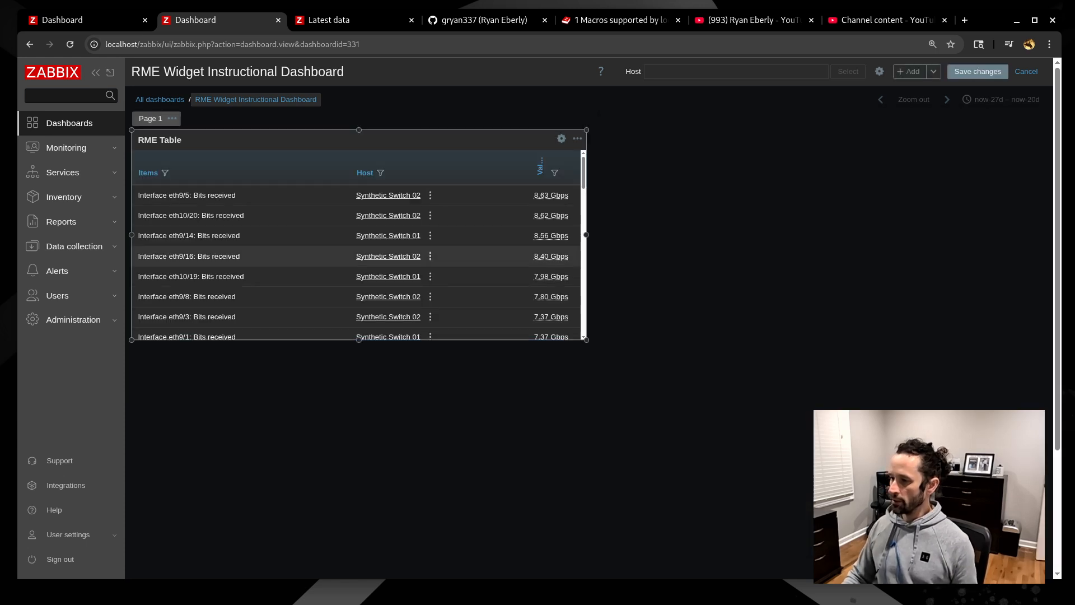
- Narrow the RME Table widget and mark out empty space below it for a new widget
scroll(359, 263, "down", 8)
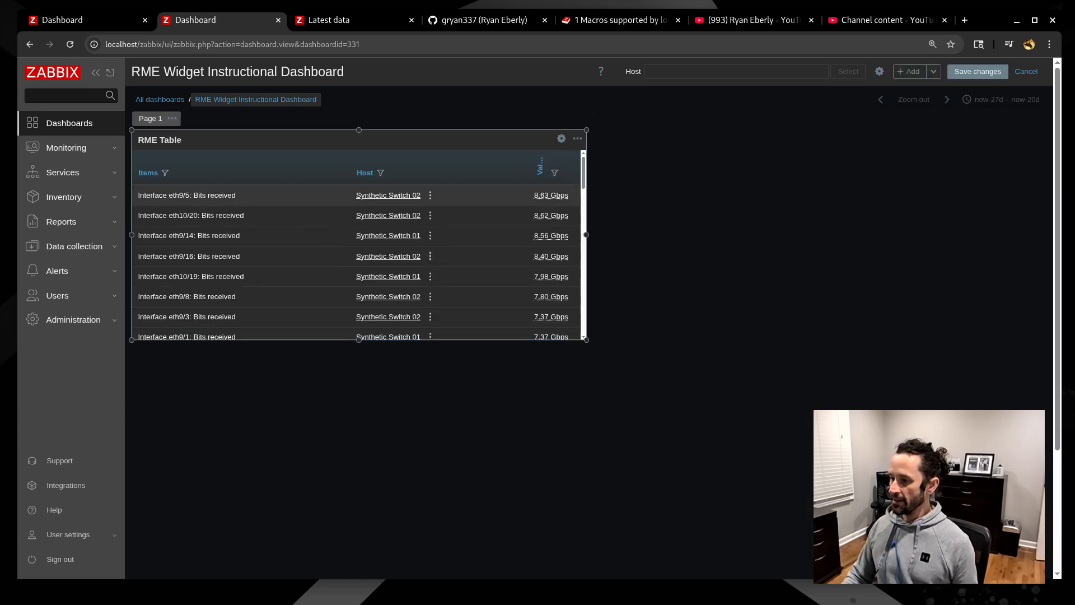
left_click_drag(586, 340, 545, 342)
left_click(166, 386)
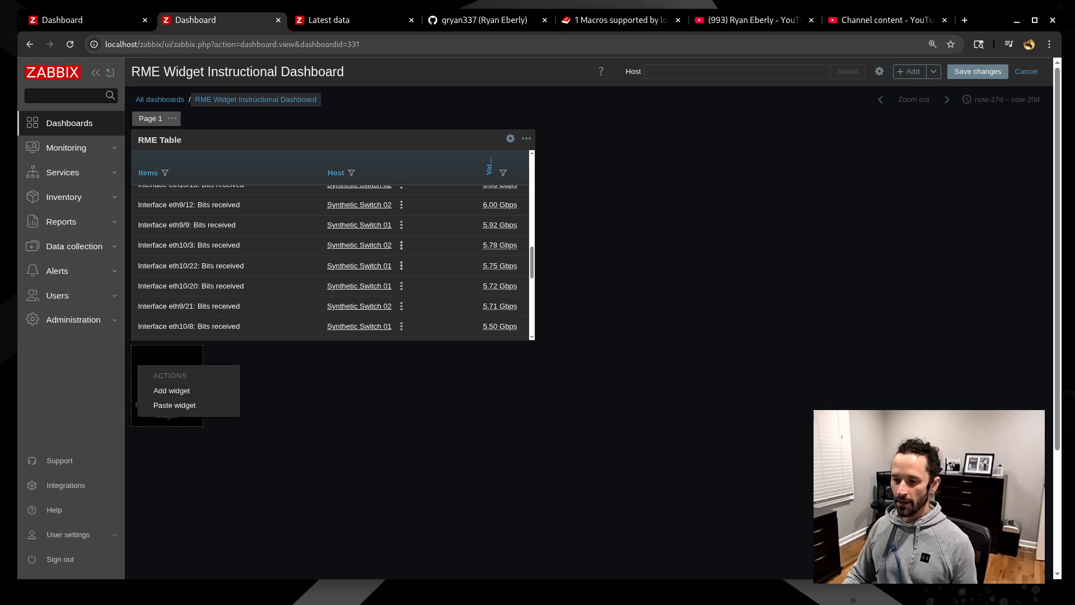
- Add a new widget in the empty space and make it a Top items widget
left_click(163, 391)
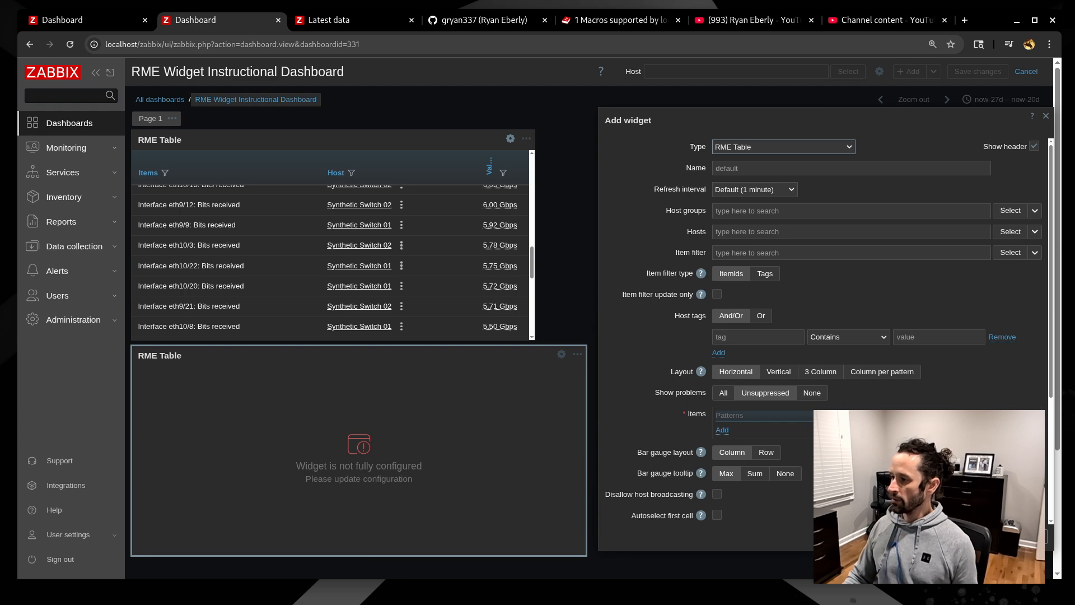
left_click(783, 146)
scroll(782, 237, "down", 3)
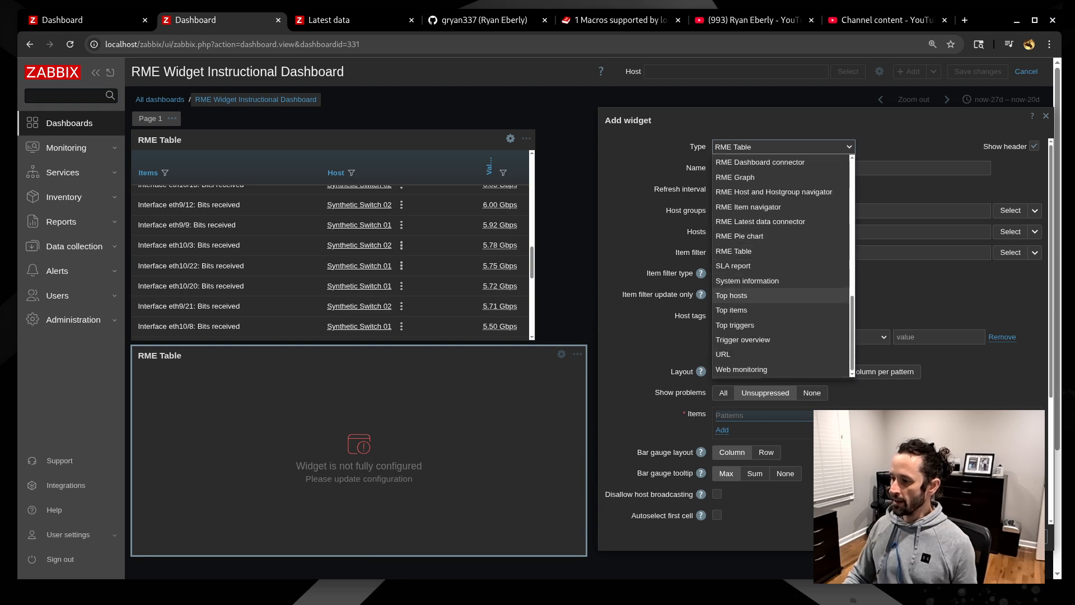
left_click(731, 310)
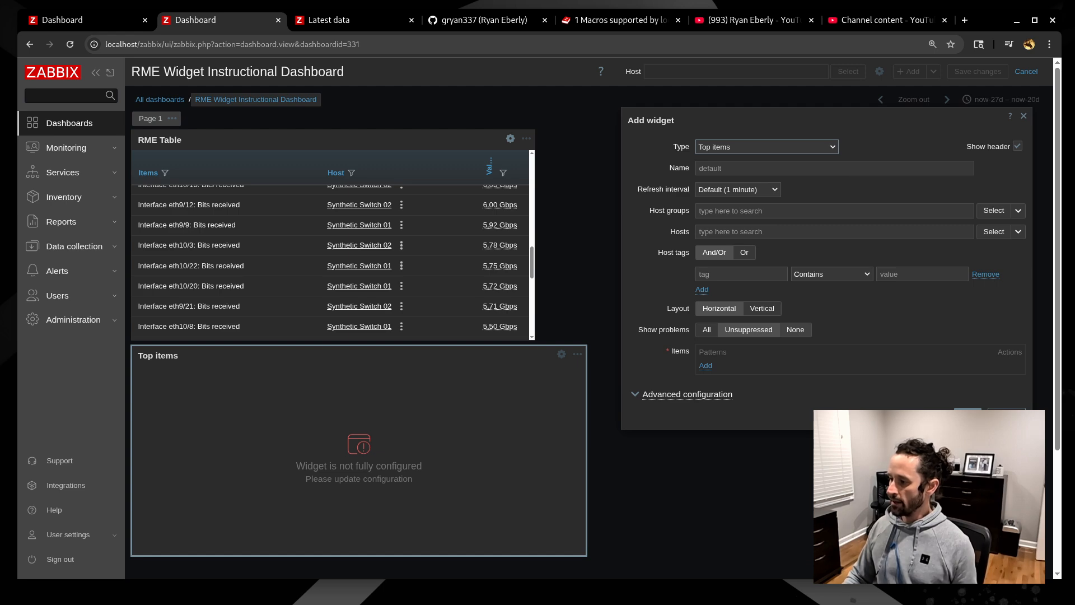
- Set Show problems to None, add Synthetic Switch 01 and 02 as hosts, and begin an item column
left_click(795, 330)
left_click(743, 232)
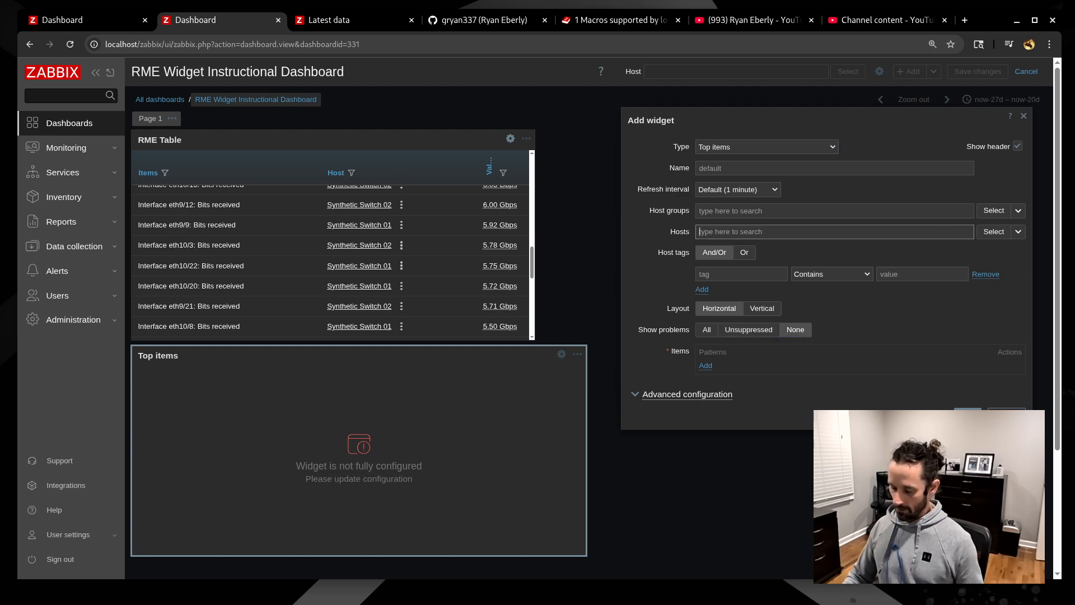
type("synthe")
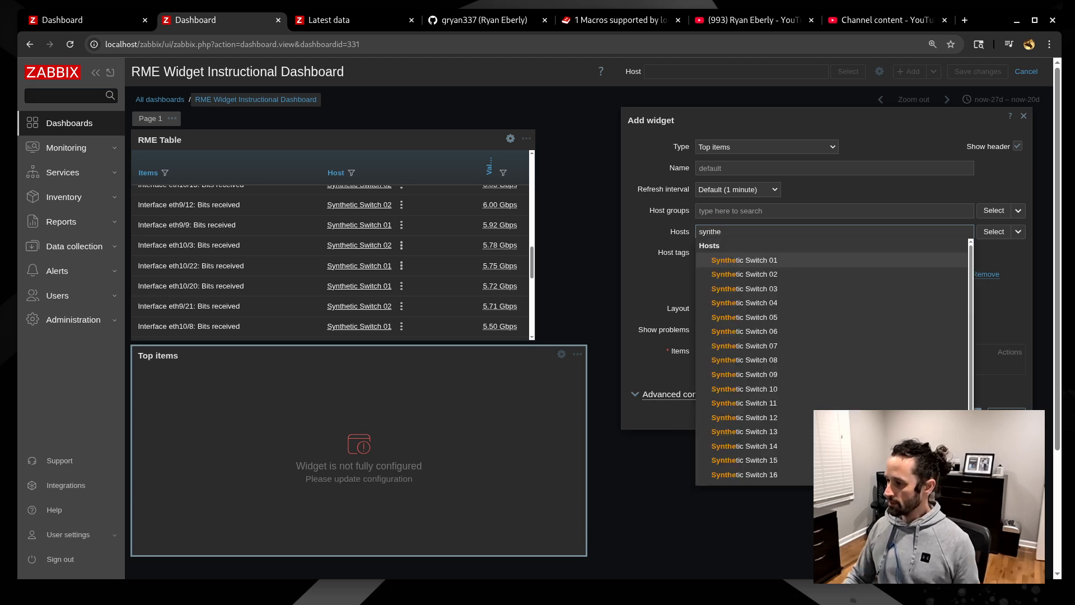
key("Return")
type("synthe")
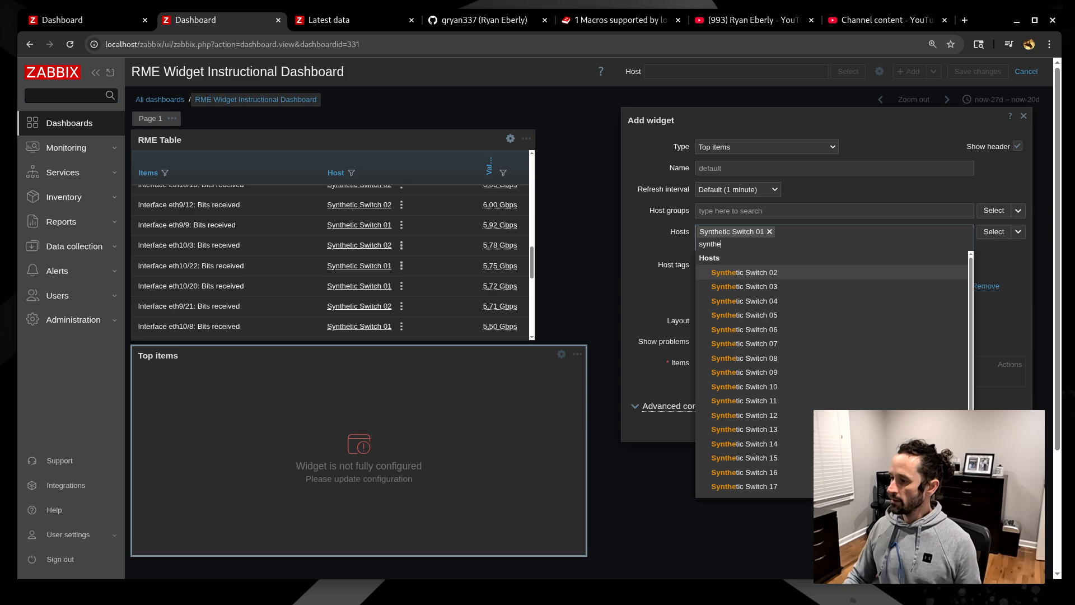
key("Return")
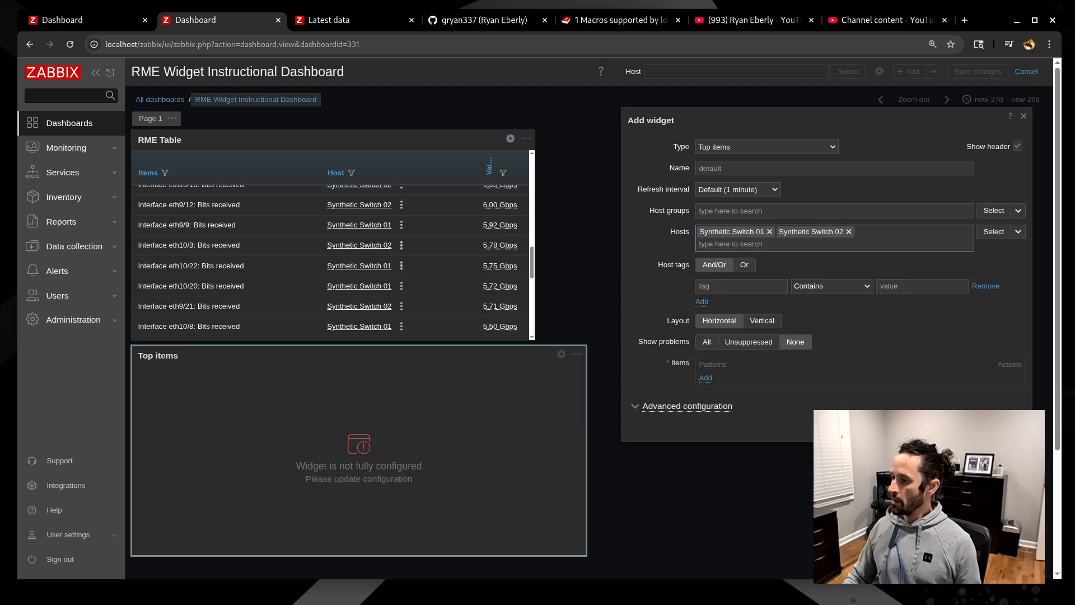
left_click(705, 378)
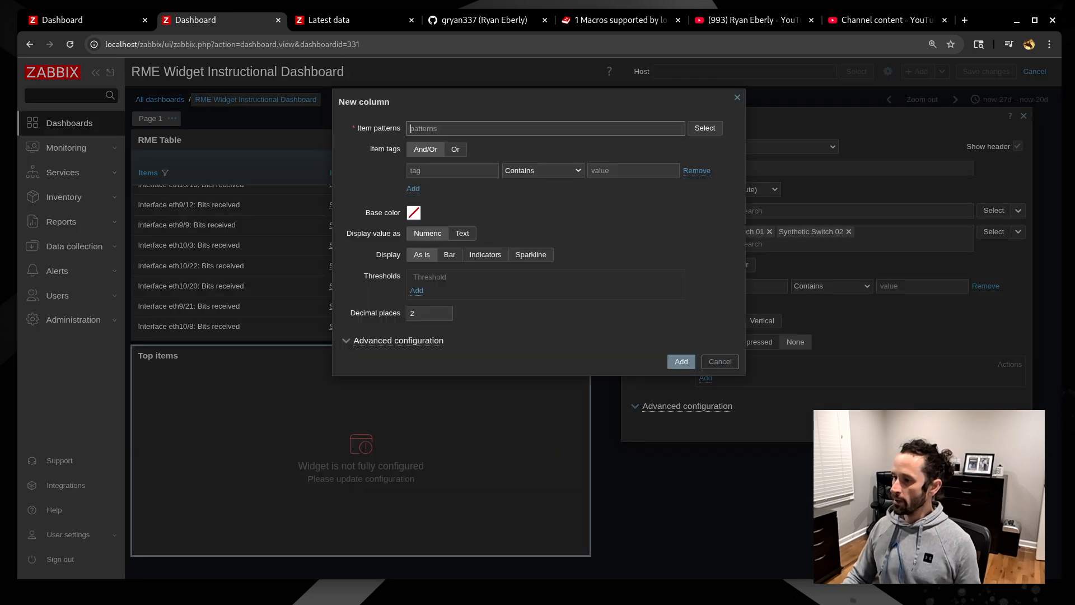
- Add an item column with the pattern 'Interface *: Bits received'
type("Interface eth10/25: Bits received")
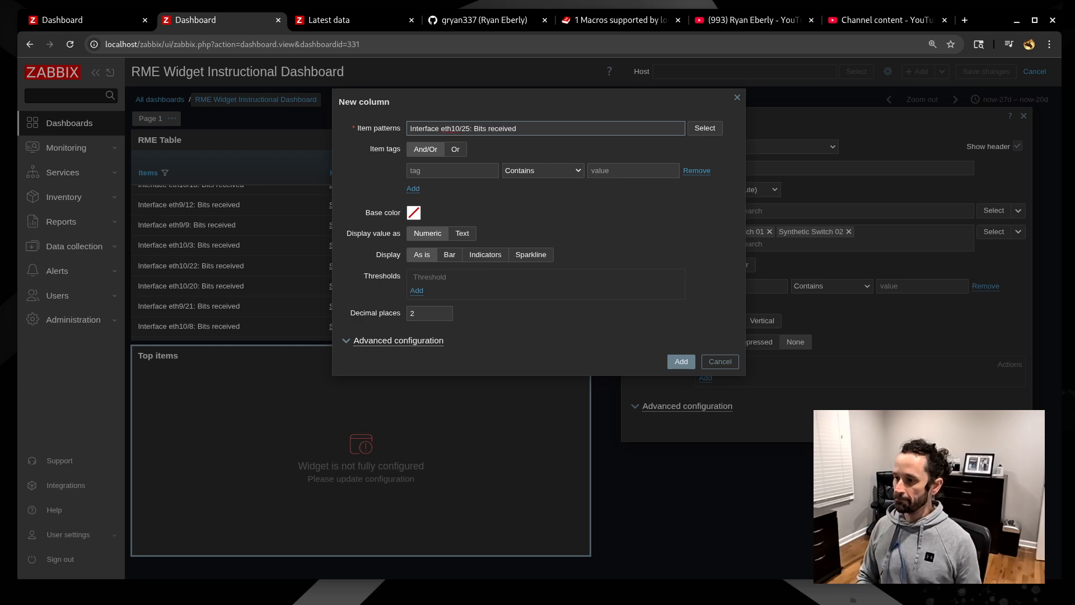
left_click(441, 128)
key("Delete")
key("Delete")
key("Delete")
key("Delete")
key("Delete")
key("Delete")
key("Delete")
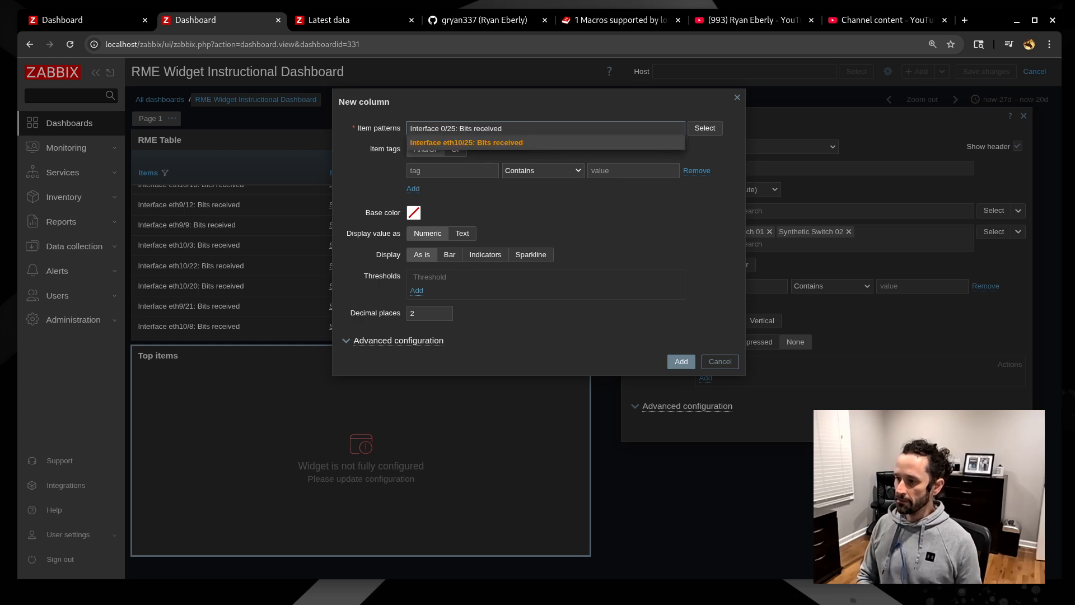
key("Delete")
type("*")
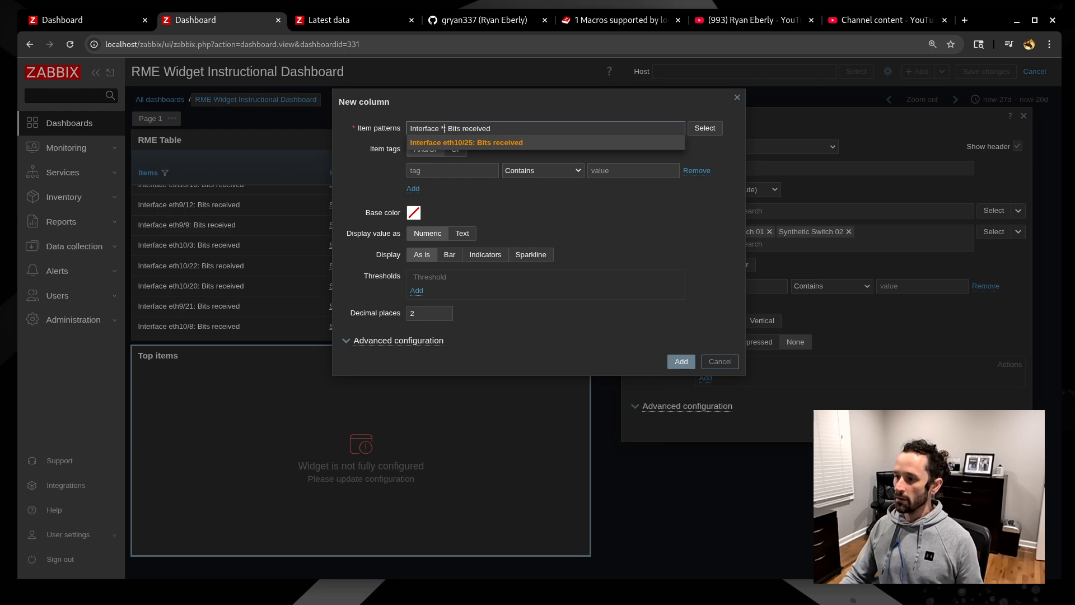
key("Return")
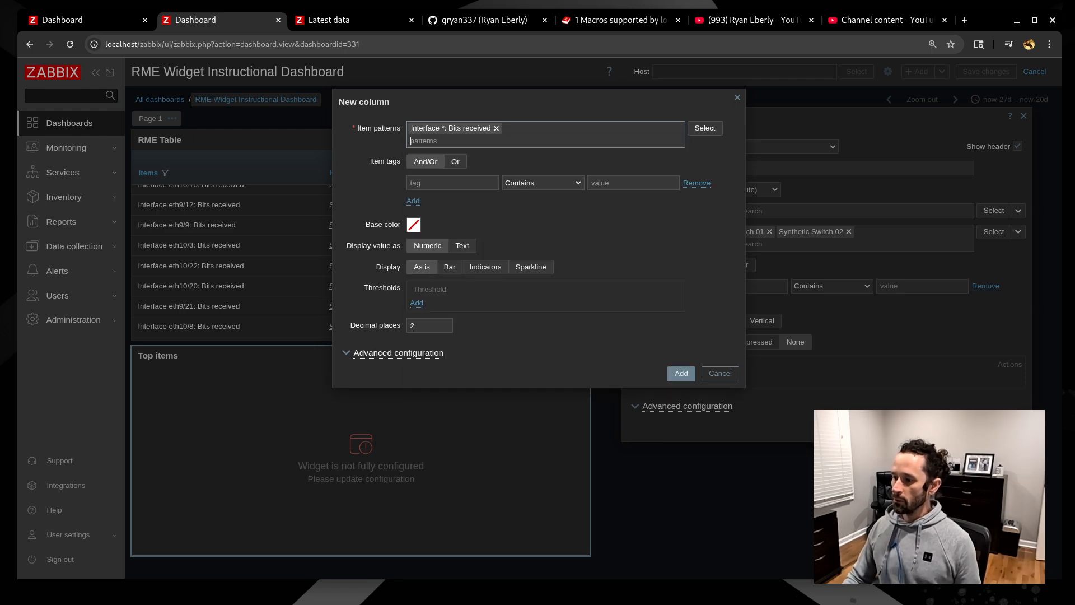
left_click(681, 373)
- Set the item limit to 50 and Vertical layout, then place the widget on the dashboard
left_click(688, 419)
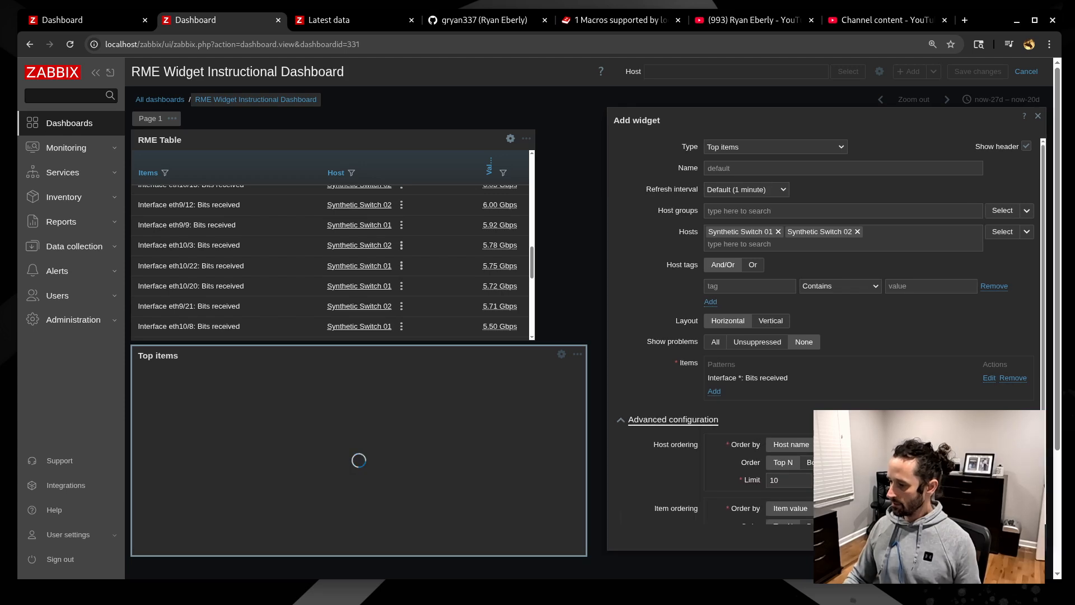
scroll(688, 420, "down", 2)
double_click(778, 491)
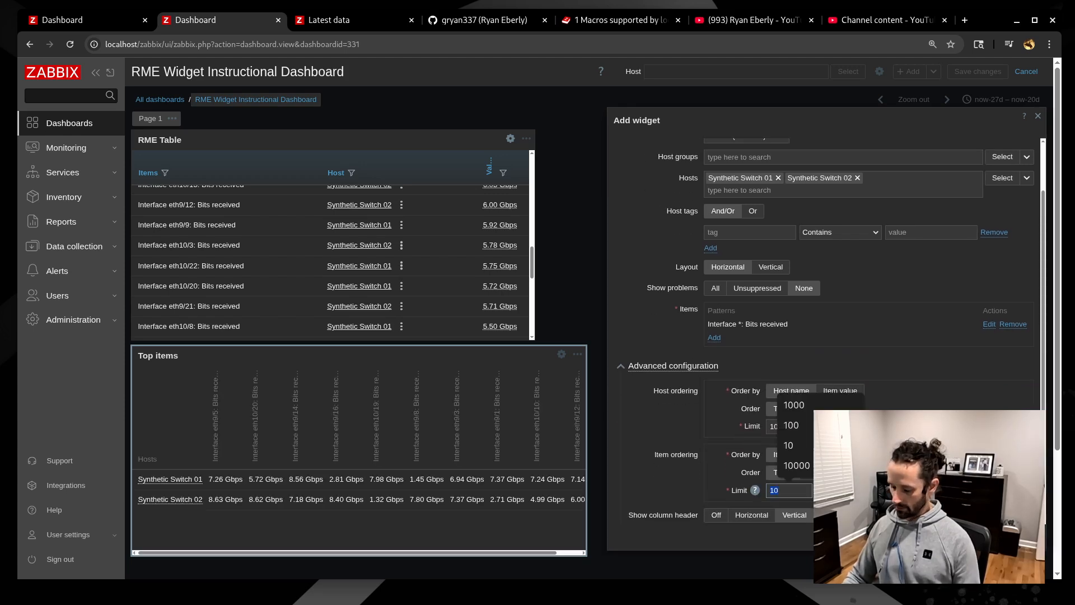
type("50")
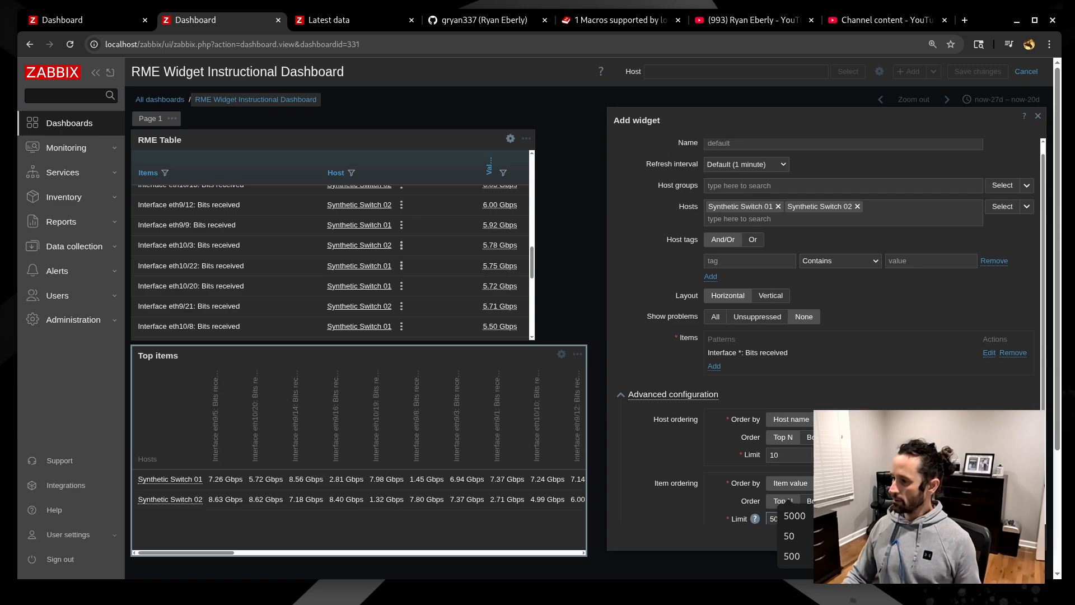
left_click(770, 320)
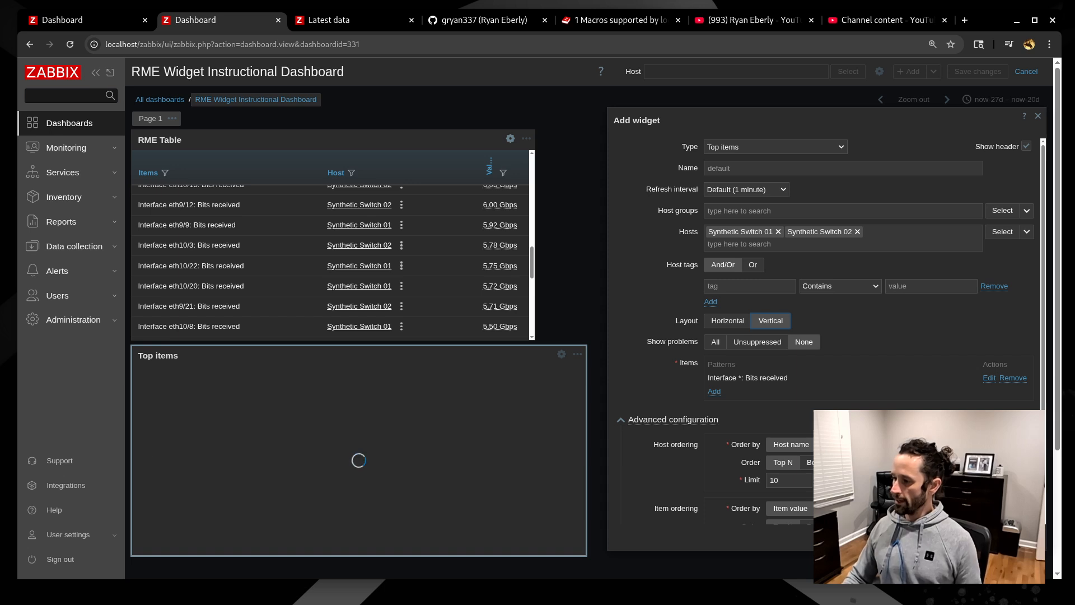
scroll(837, 331, "down", 1)
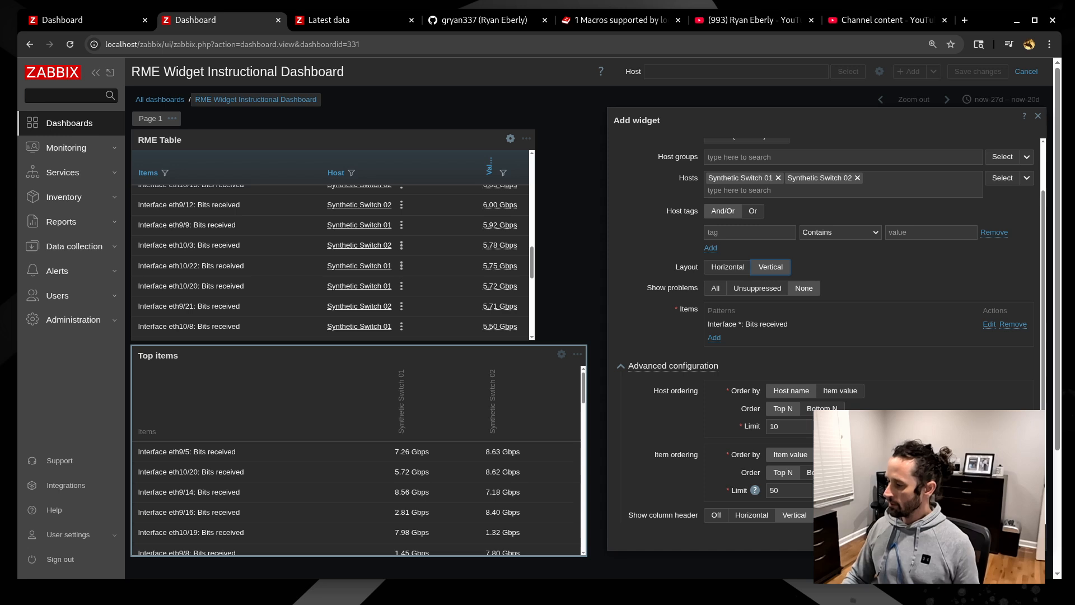
left_click(983, 536)
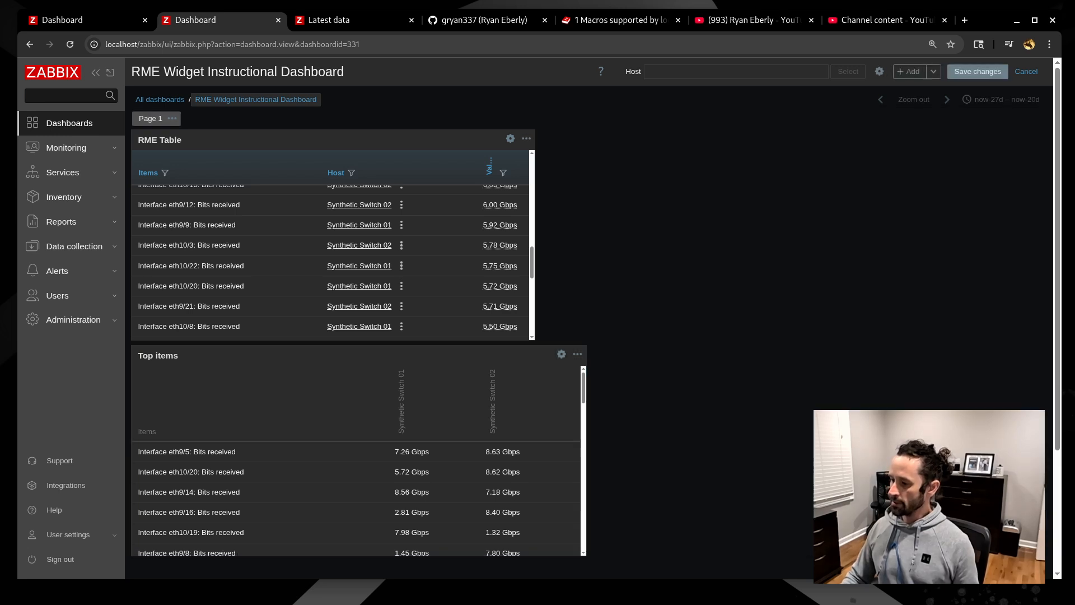
- Narrow the Top items widget slightly by pulling its right edge left
scroll(818, 343, "down", 2)
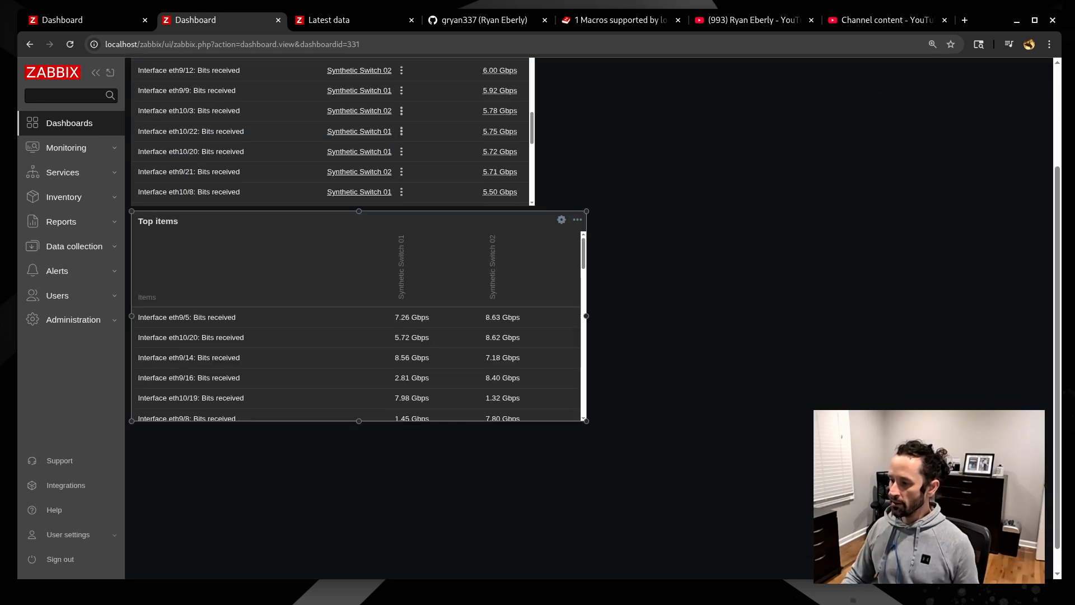
left_click_drag(587, 316, 561, 316)
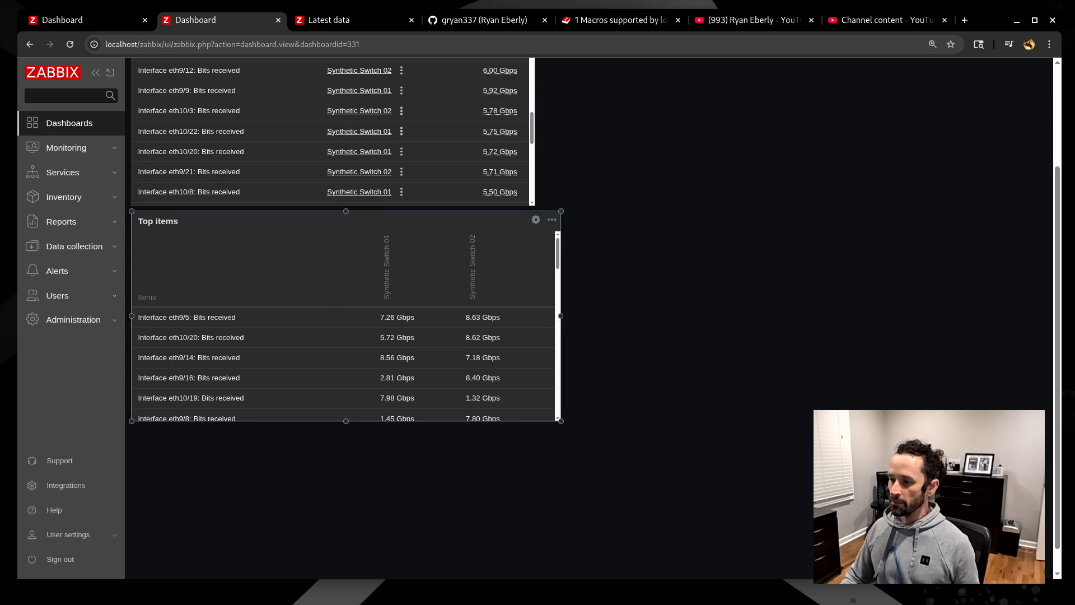
scroll(599, 269, "up", 2)
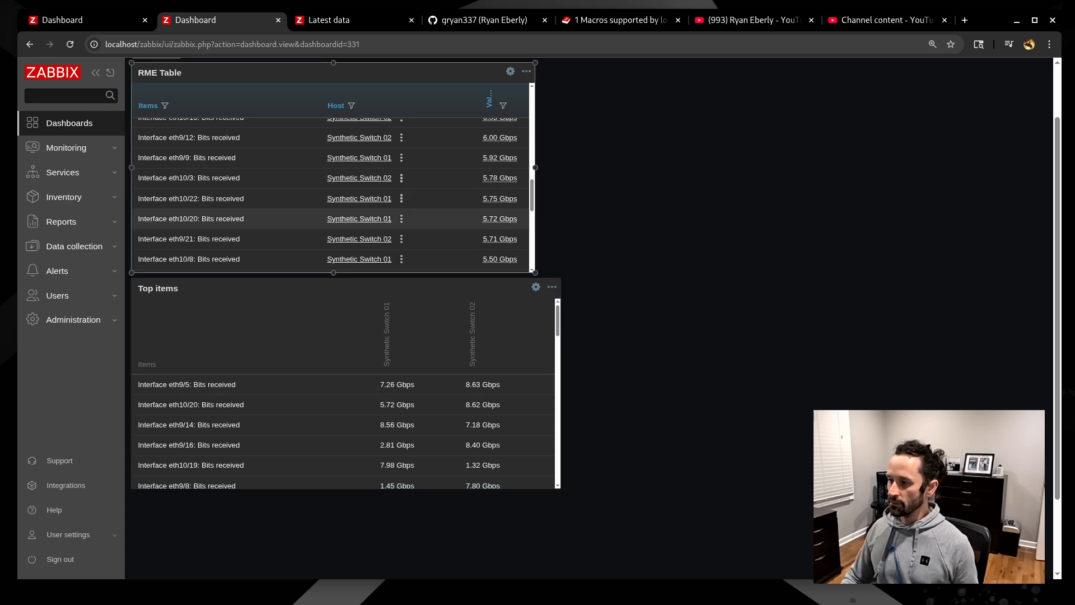
scroll(331, 219, "up", 8)
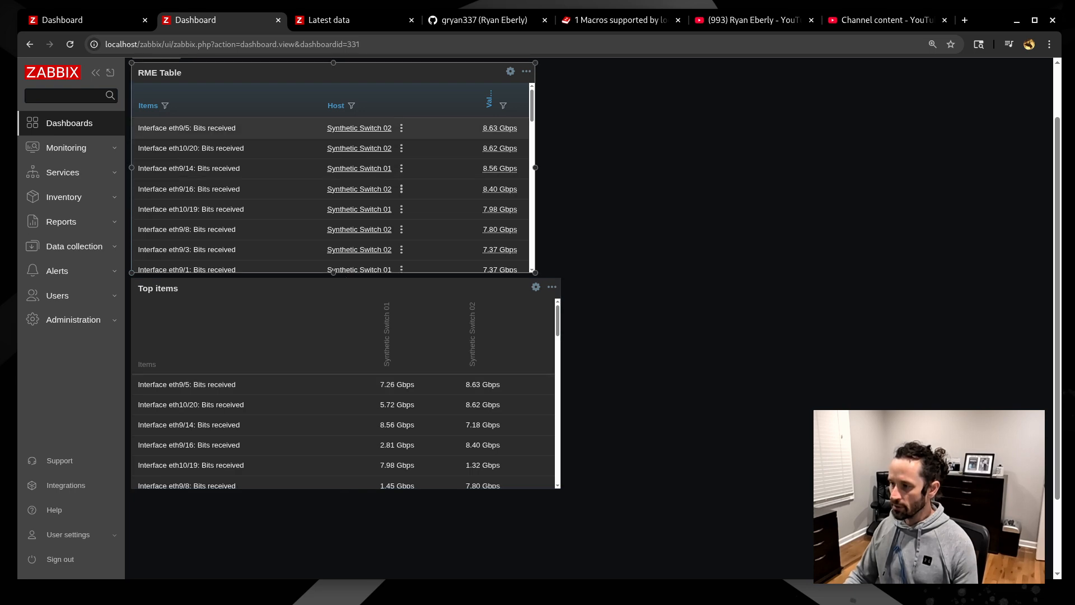
mouse_move(500, 170)
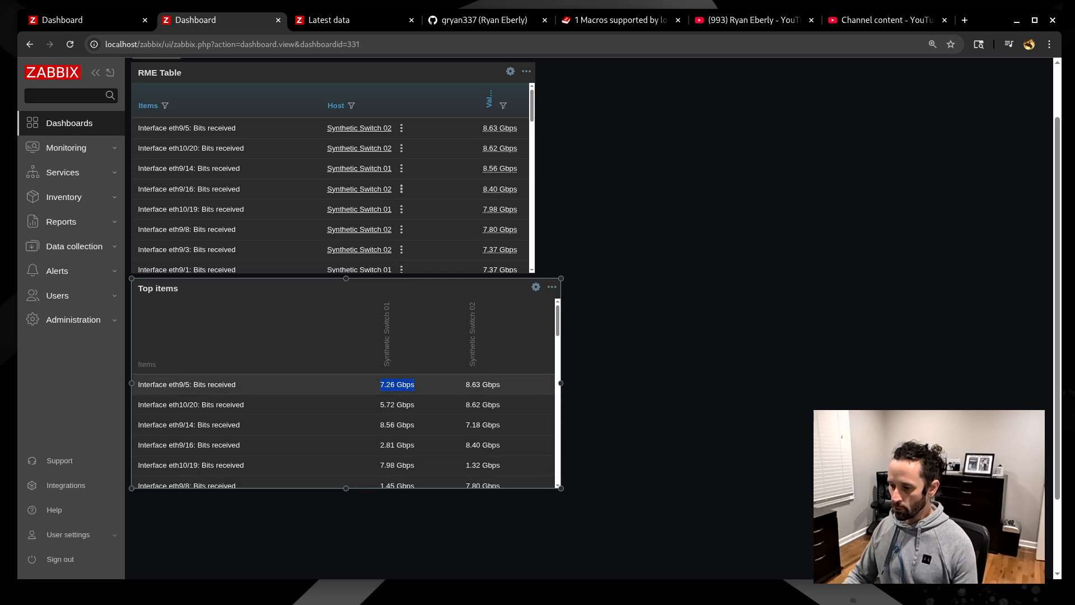
- Align Top items' right edge with the RME Table, shift it down one row, and stretch the RME Table taller
scroll(343, 393, "down", 2)
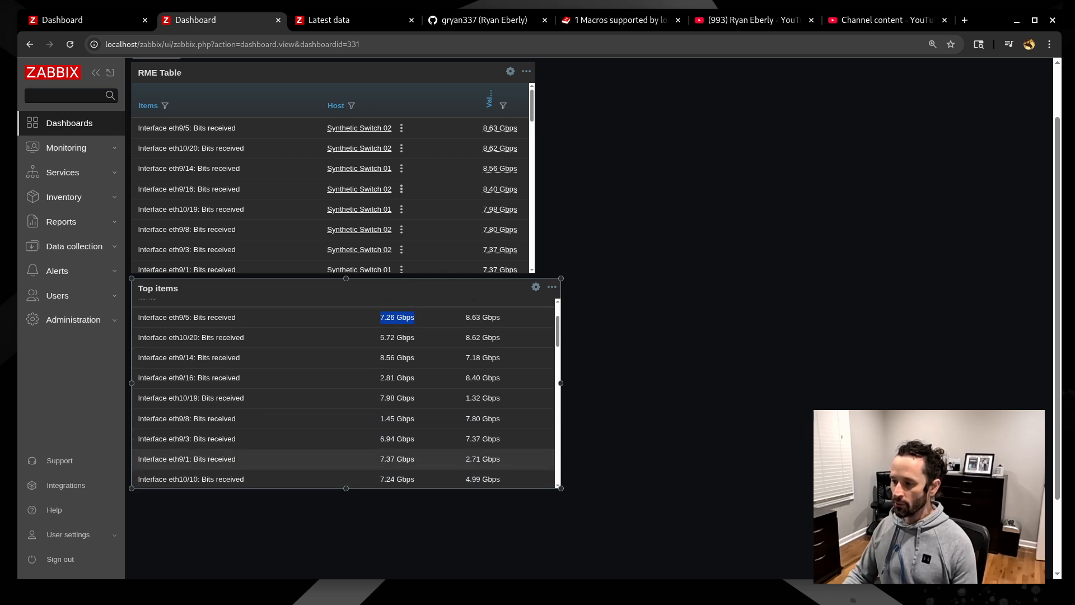
scroll(343, 458, "up", 2)
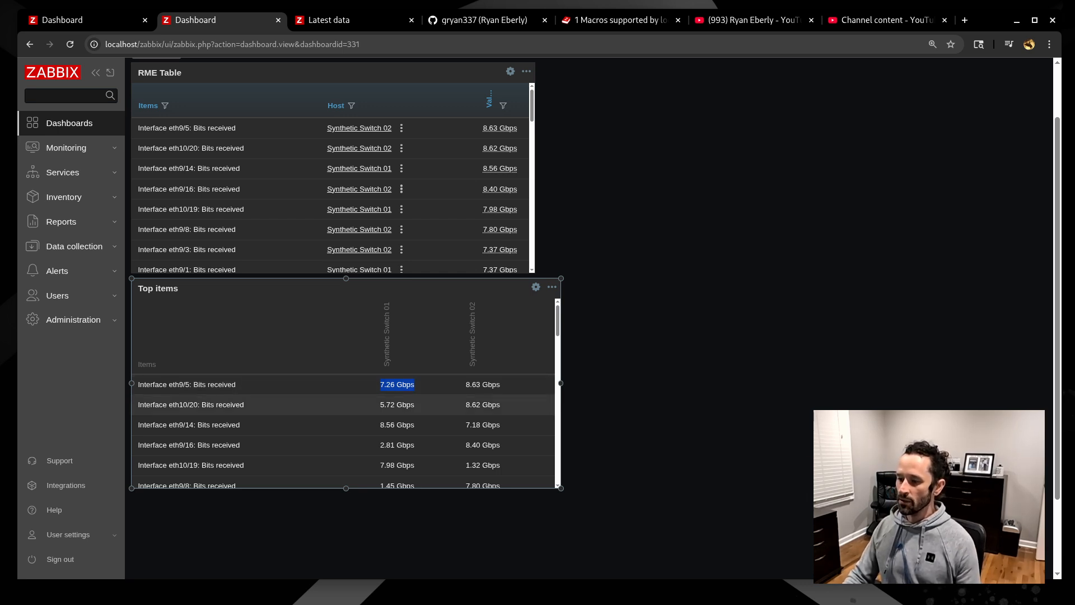
scroll(343, 393, "down", 2)
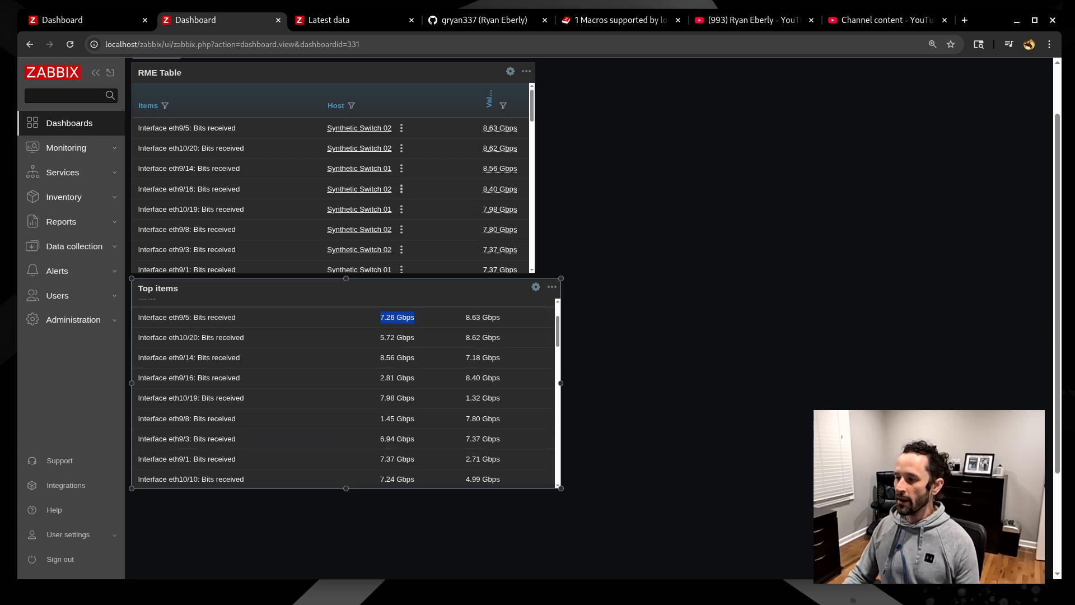
left_click_drag(561, 383, 542, 383)
left_click_drag(421, 288, 421, 337)
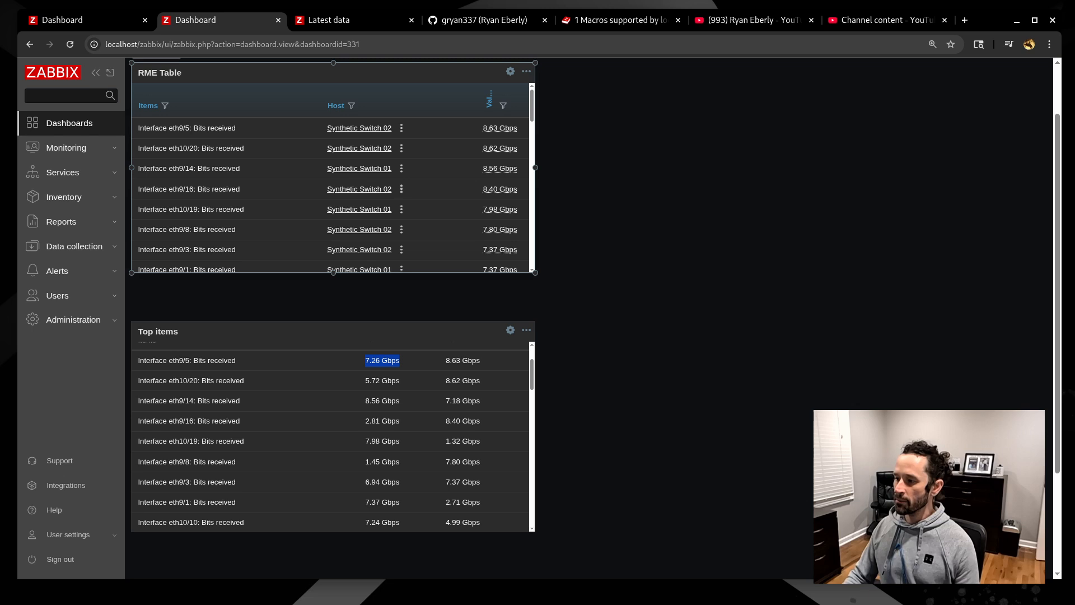
left_click_drag(536, 272, 532, 312)
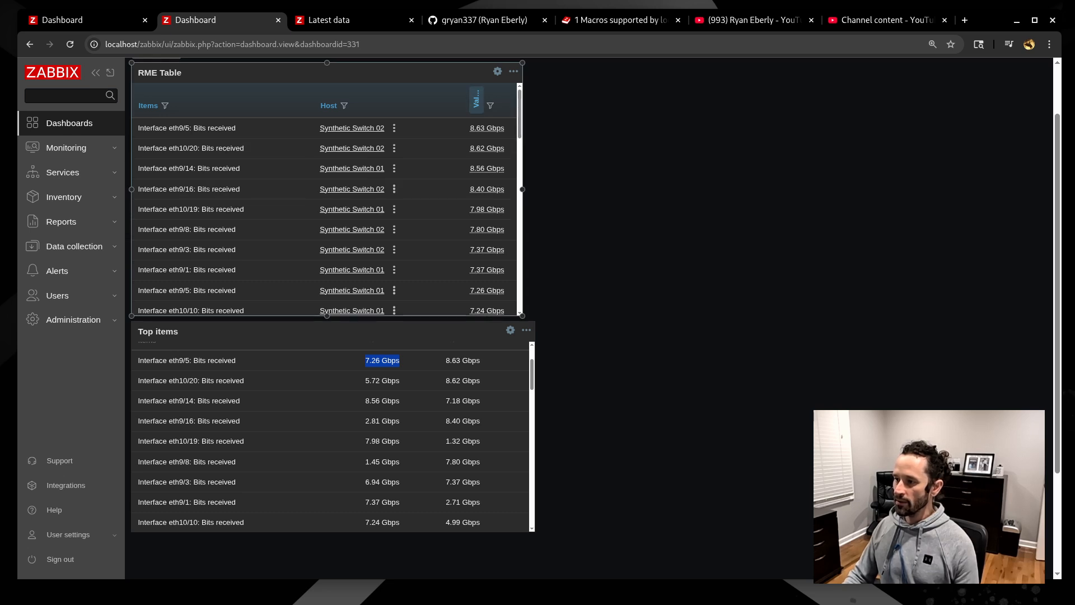
left_click(477, 101)
left_click(476, 101)
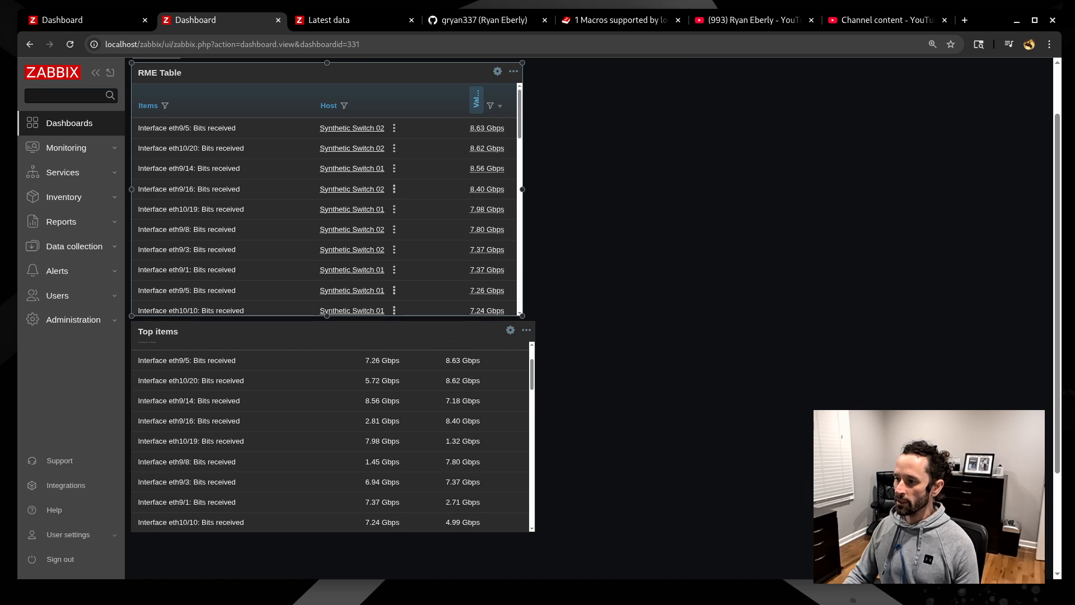
left_click(476, 101)
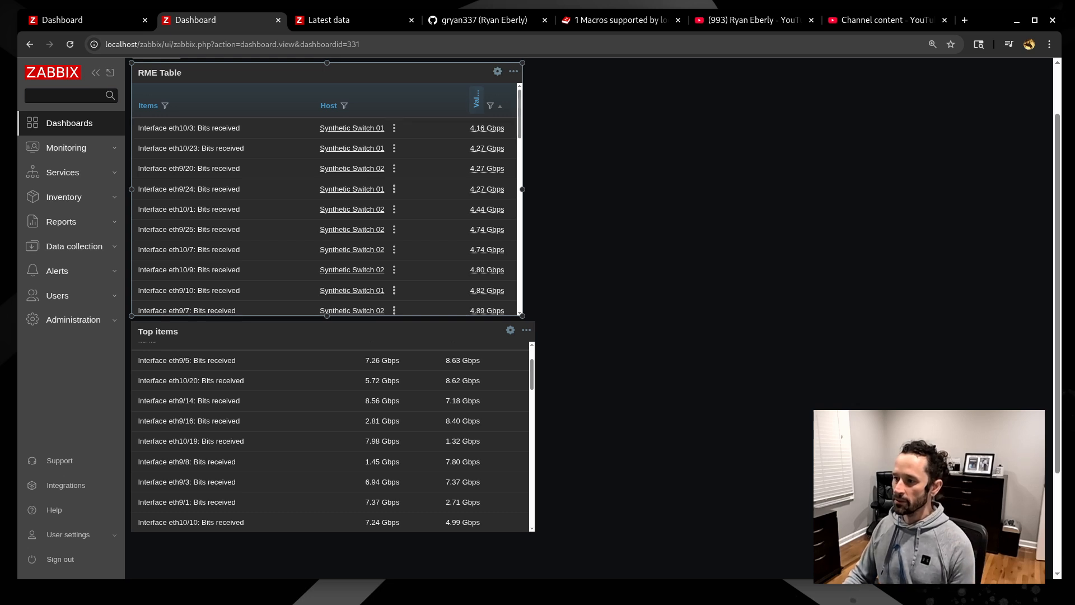
left_click(476, 101)
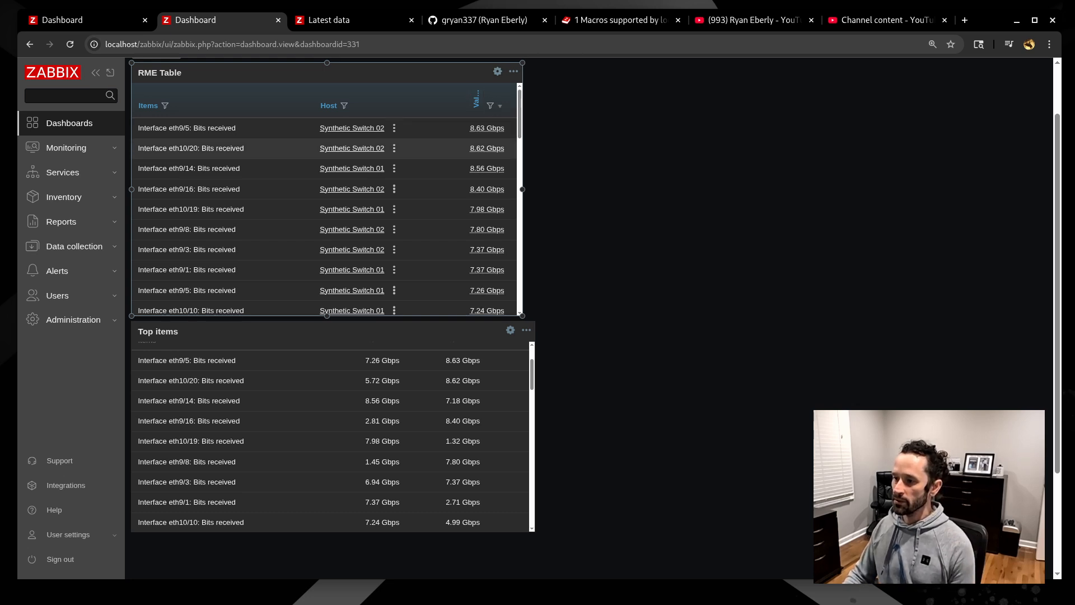
scroll(325, 168, "up", 2)
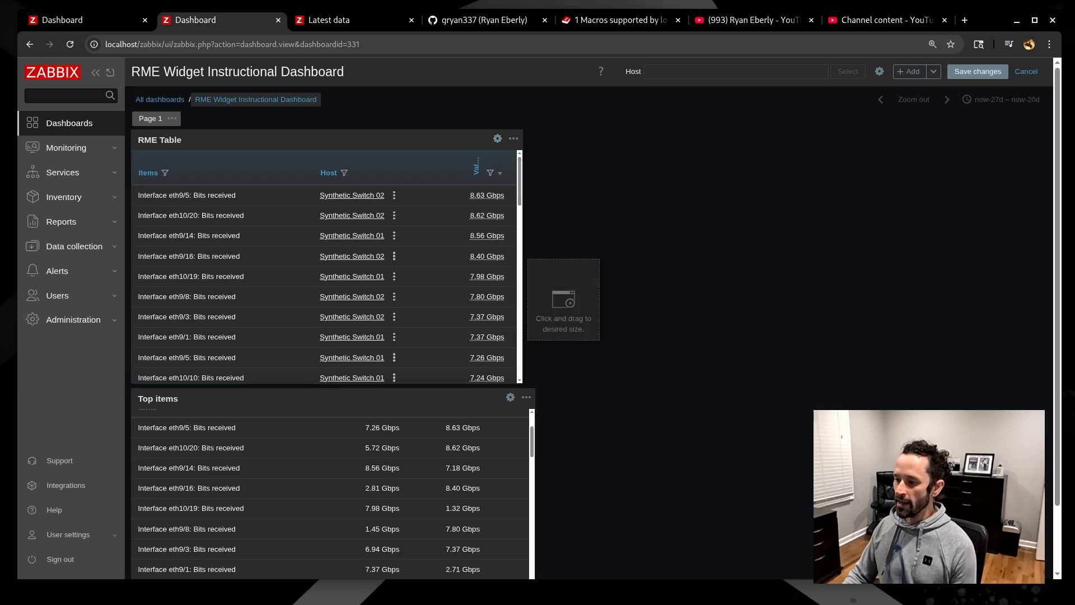
scroll(560, 303, "down", 2)
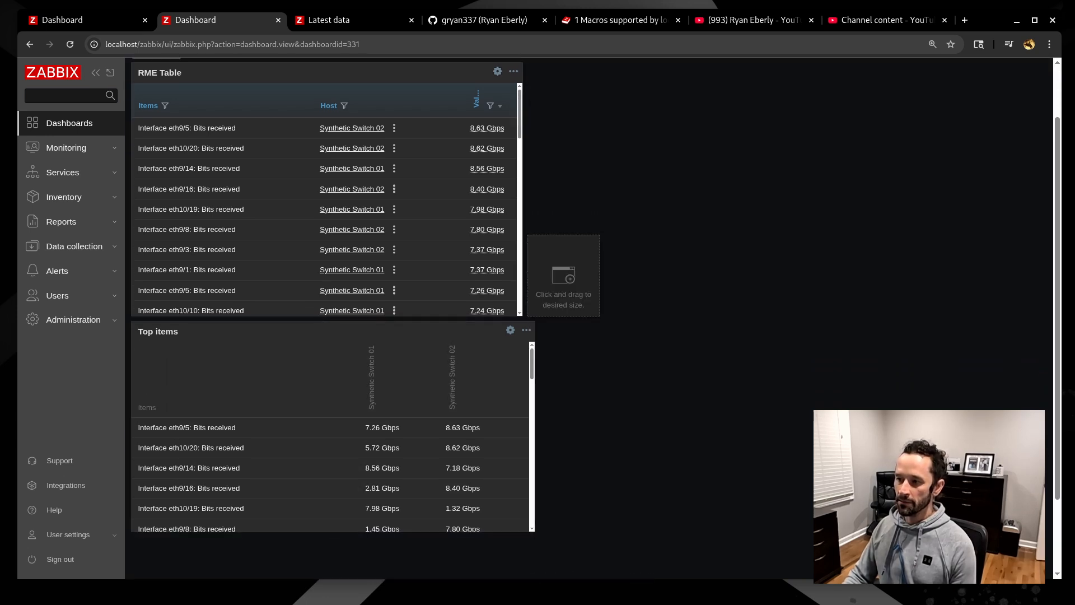